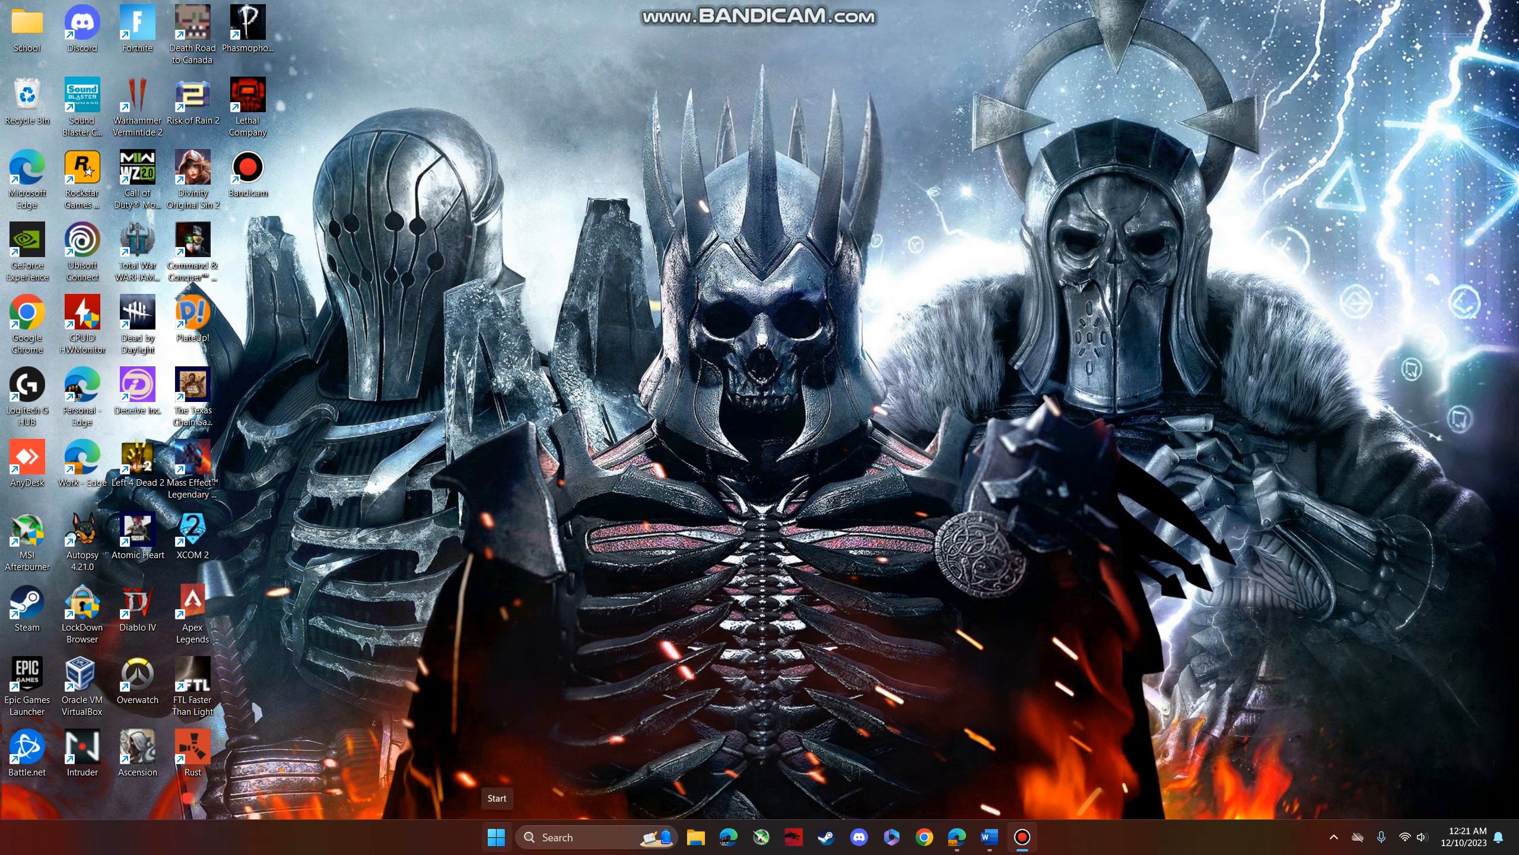
- Search Windows for "onedrive" and open the OneDrive app
{"action": "left_click", "coordinate": [496, 836]}
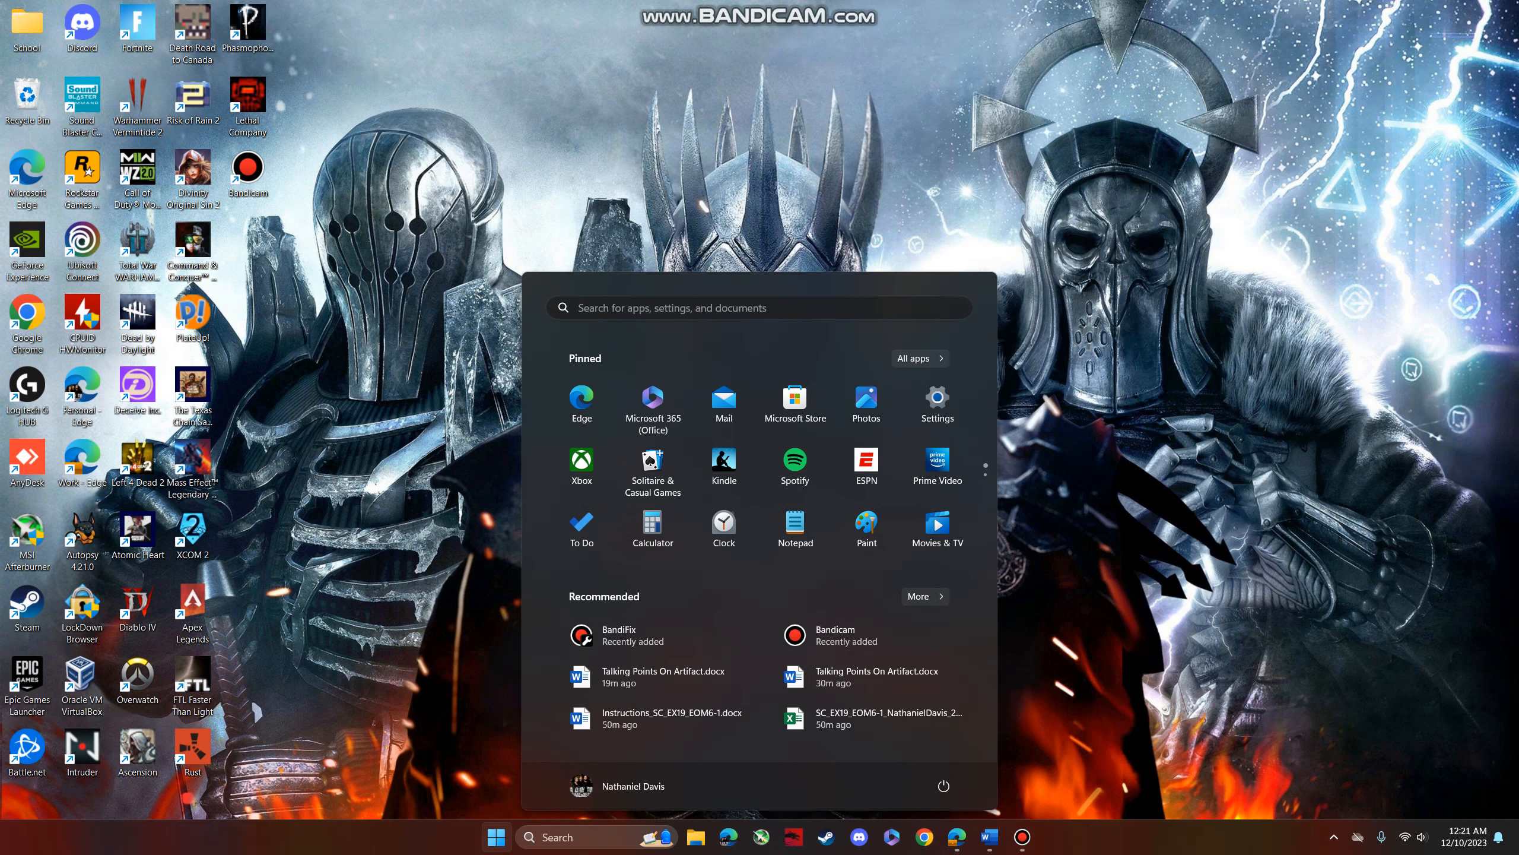
{"action": "left_click", "coordinate": [634, 307]}
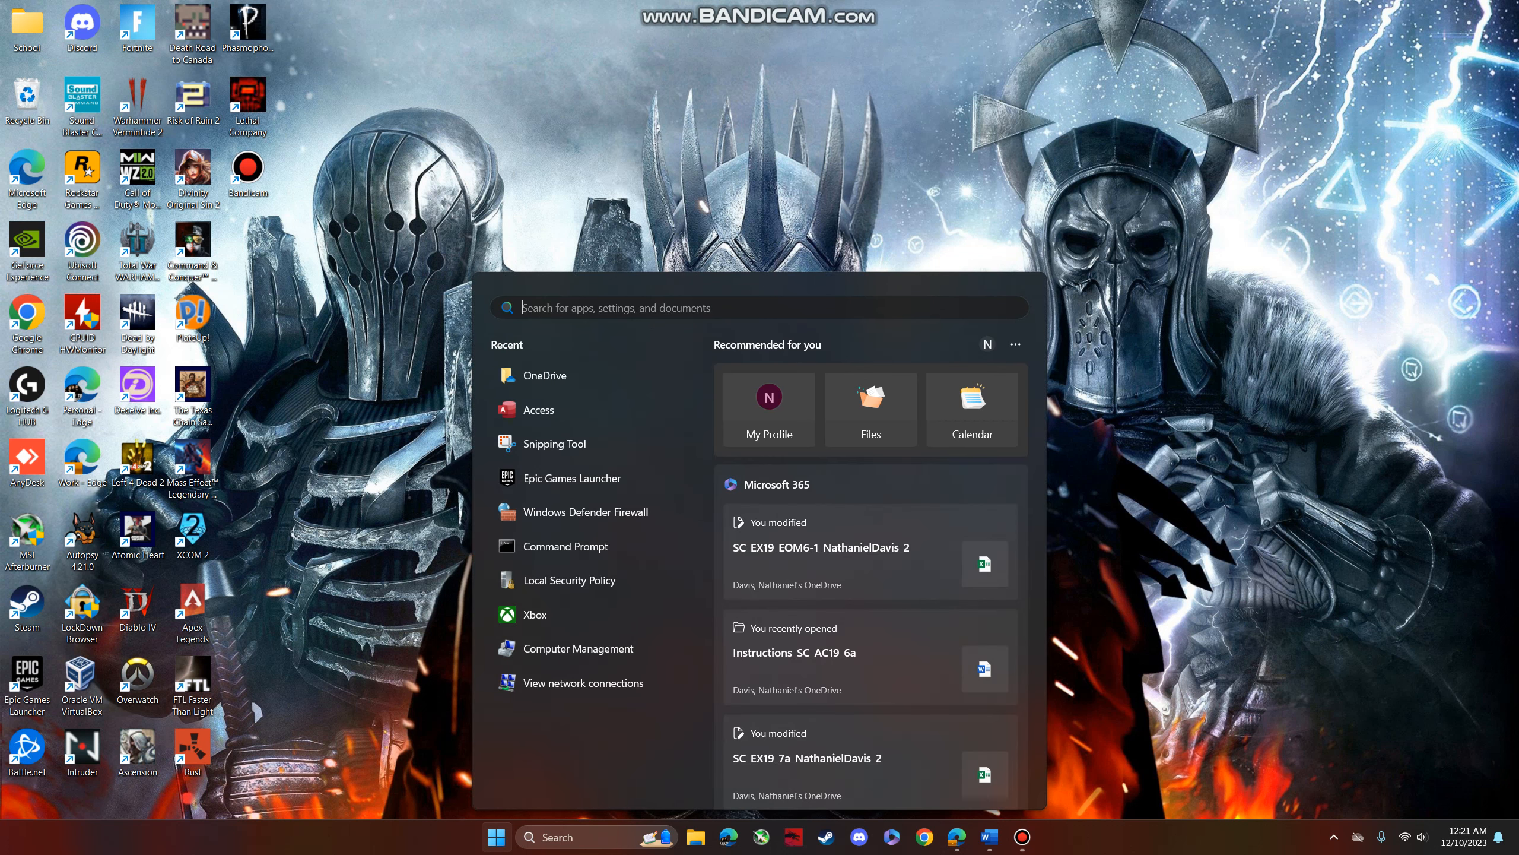
{"action": "type", "text": "onedrive"}
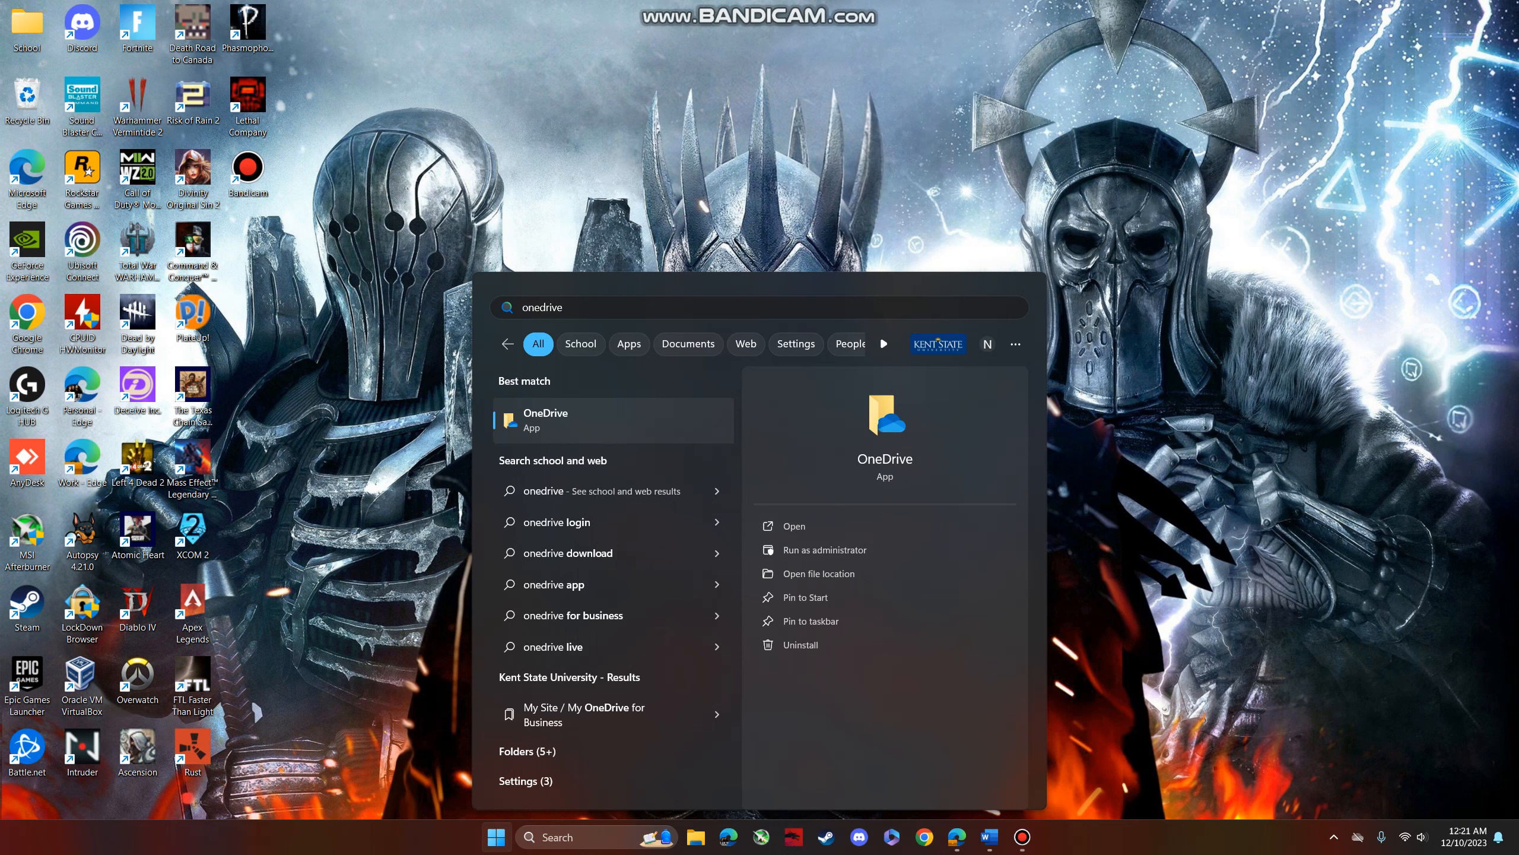
{"action": "left_click", "coordinate": [794, 525]}
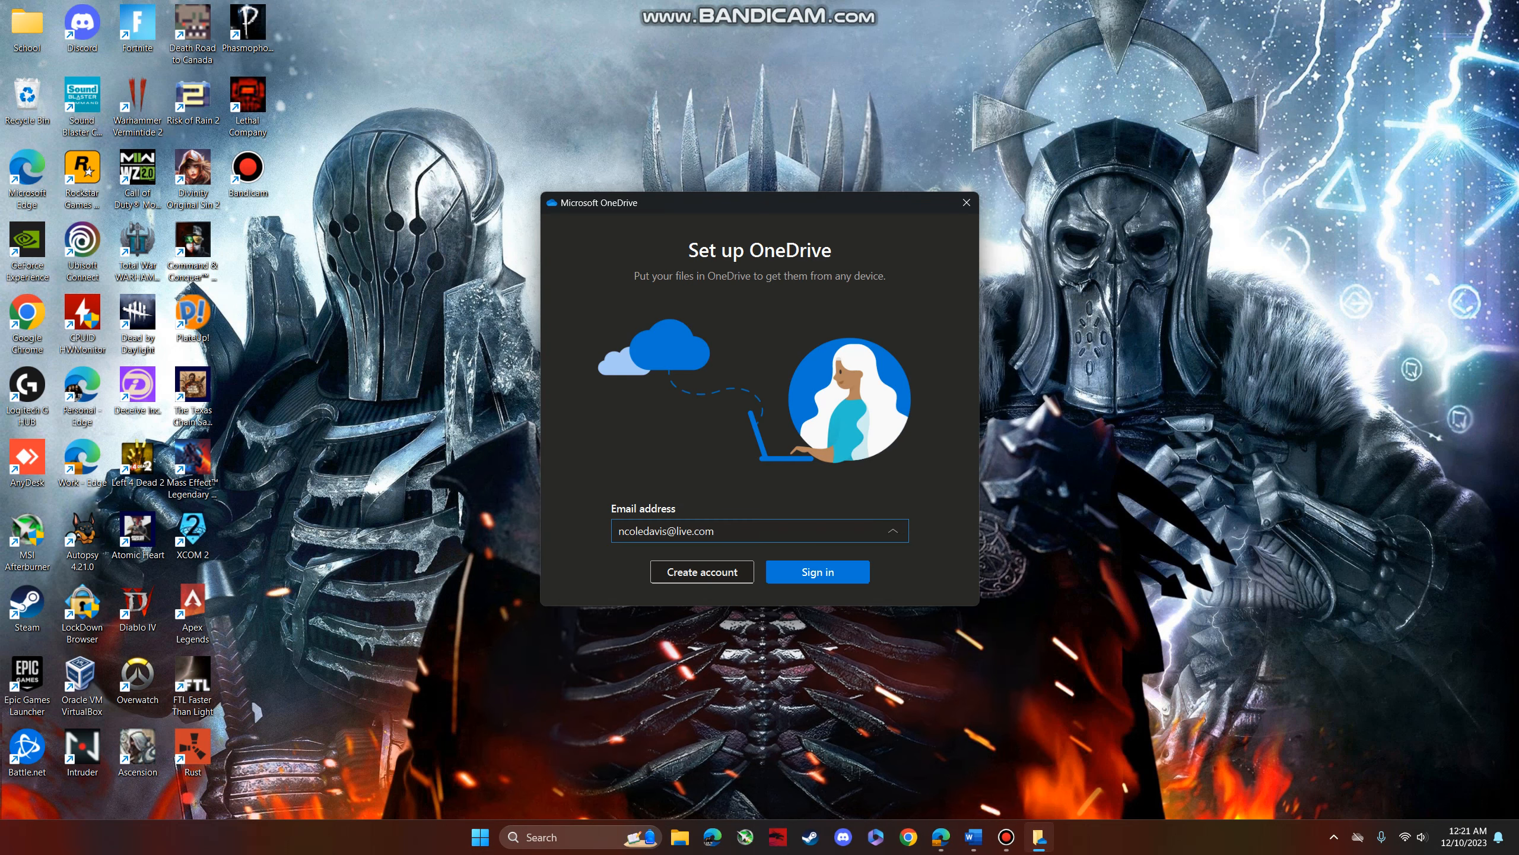
- Choose the Kent State University e-mail address for OneDrive setup and sign in with the account password
{"action": "left_click", "coordinate": [893, 531]}
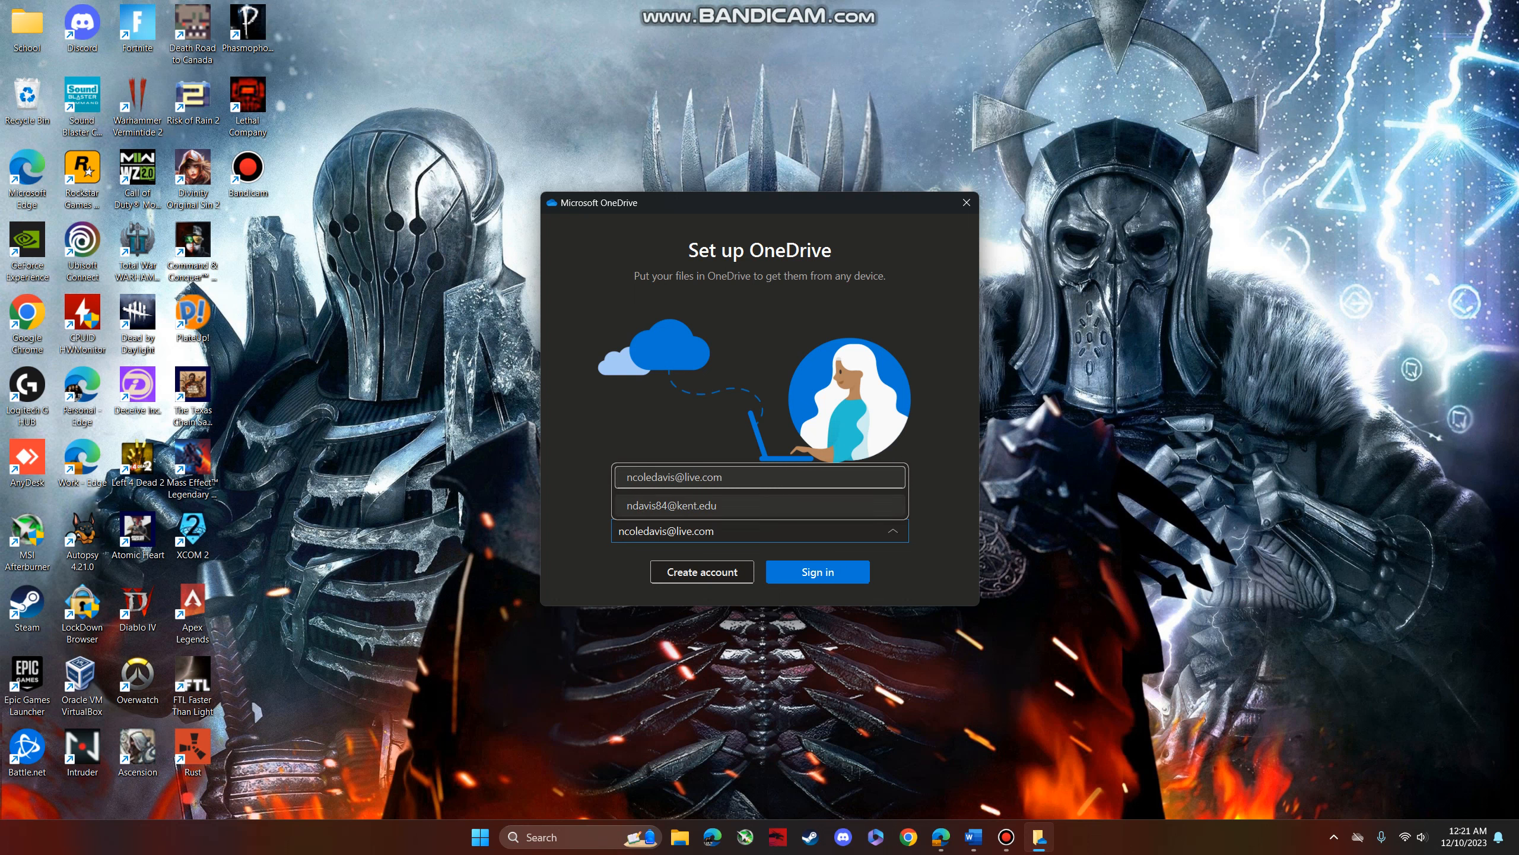
{"action": "left_click", "coordinate": [760, 506]}
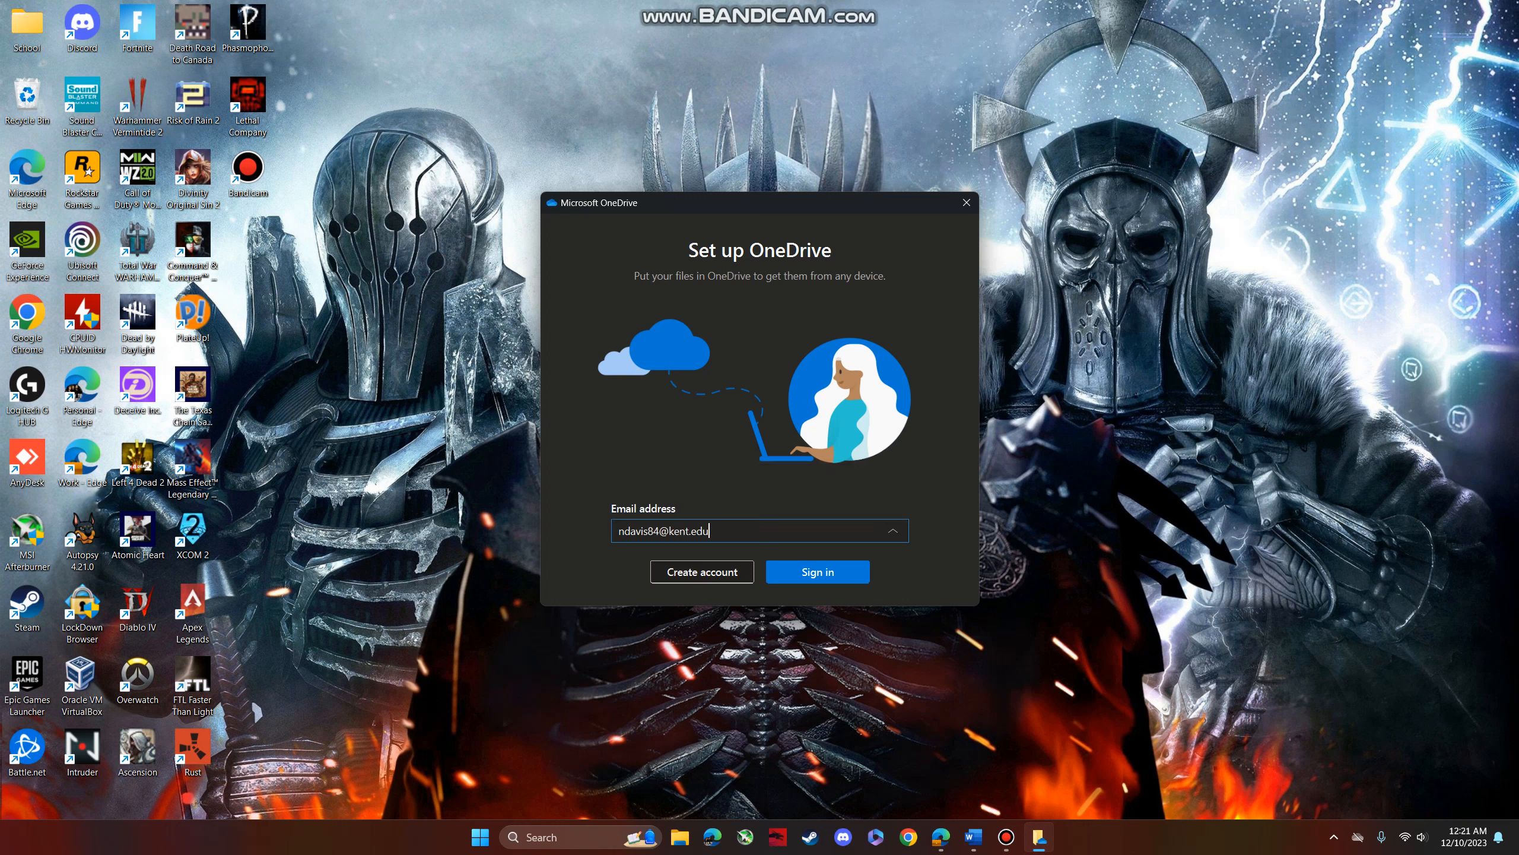
{"action": "key", "text": "Return"}
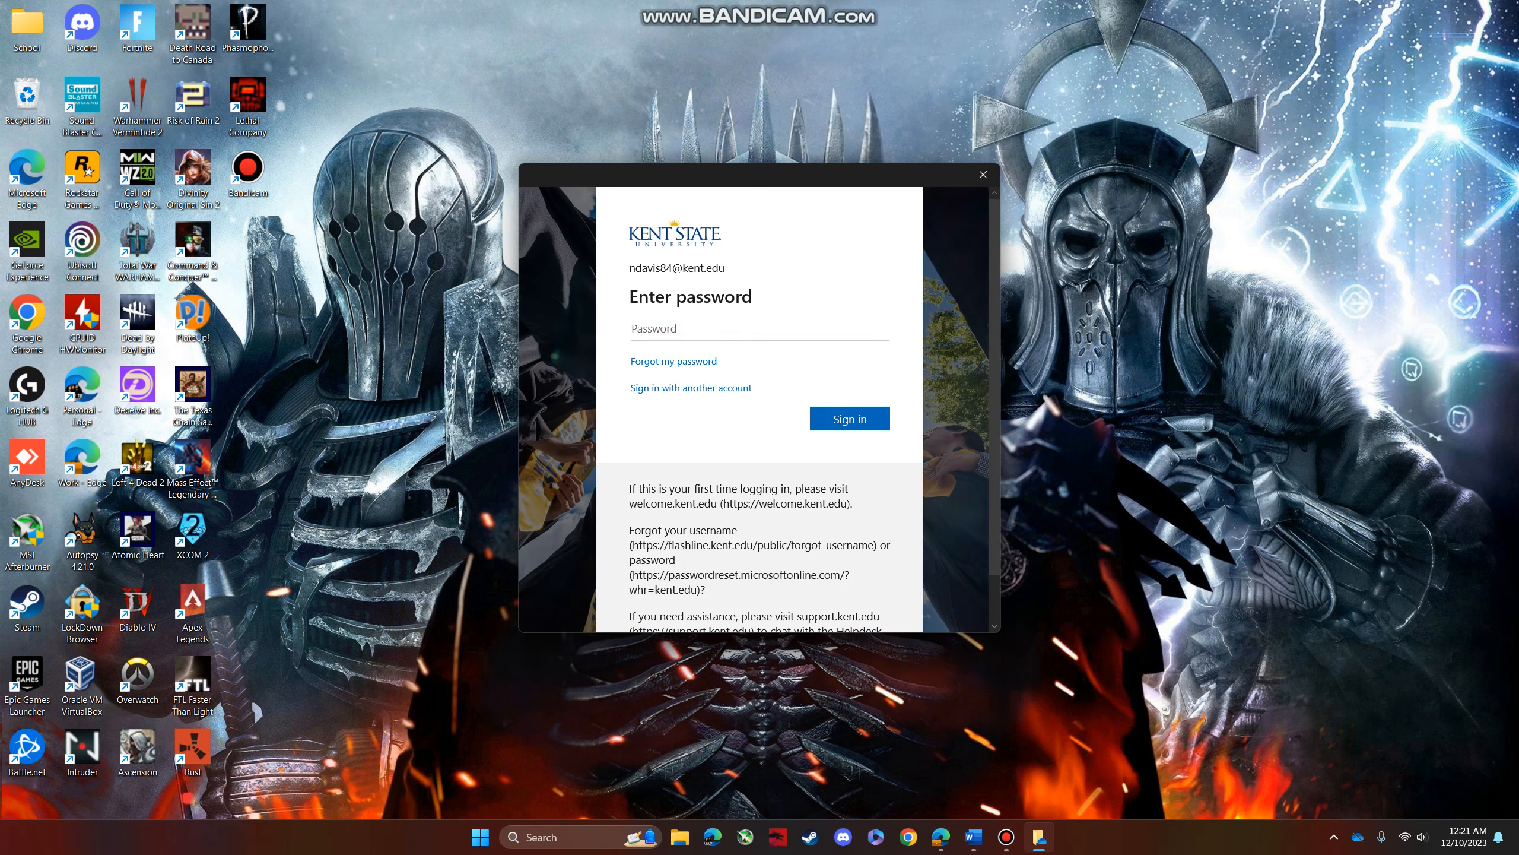
{"action": "type", "text": "•••••••••"}
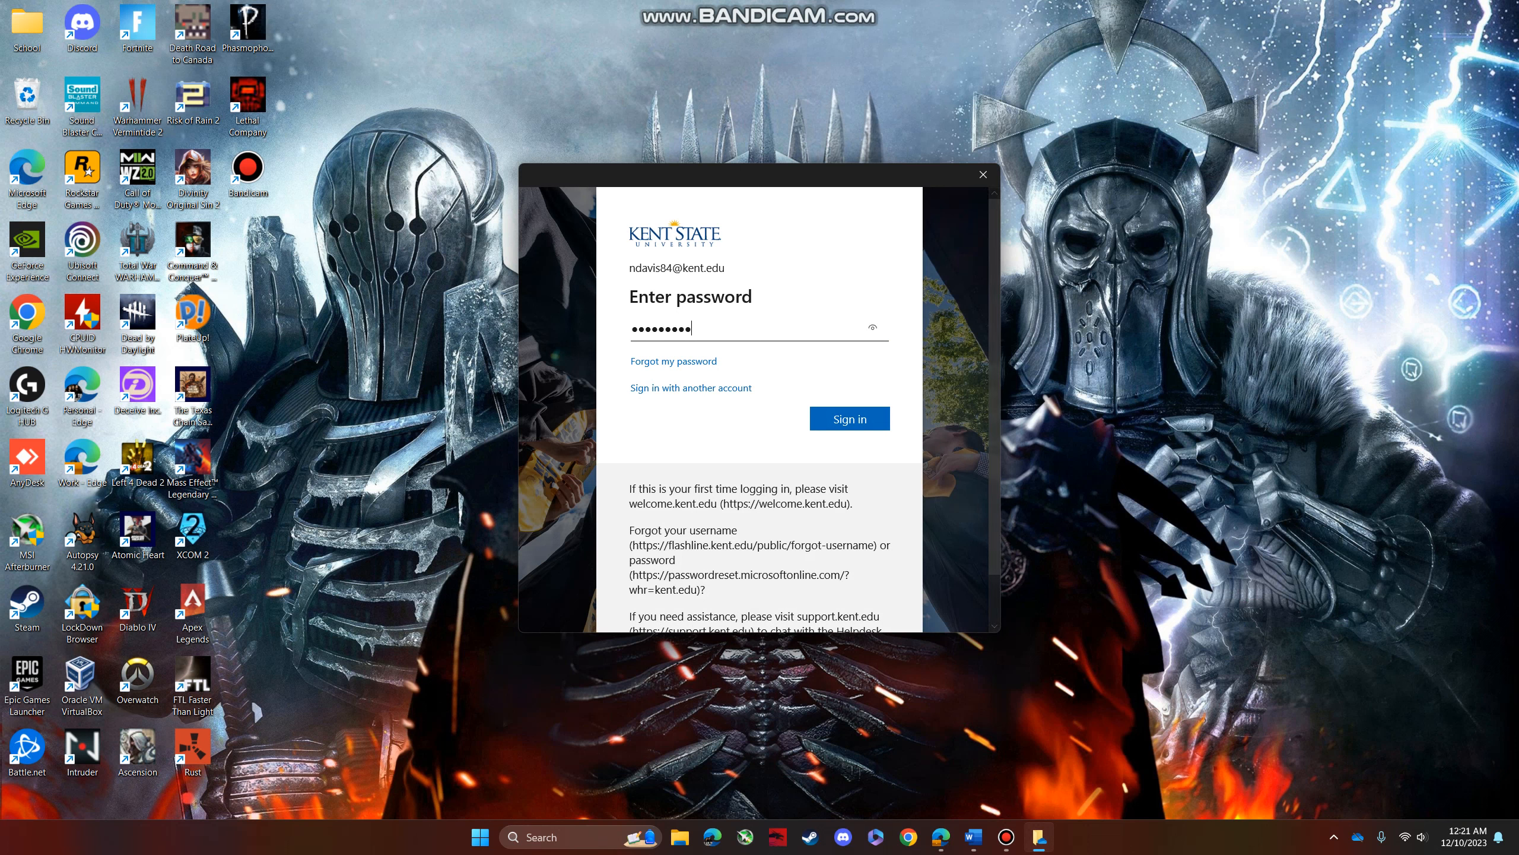
{"action": "type", "text": "•••••"}
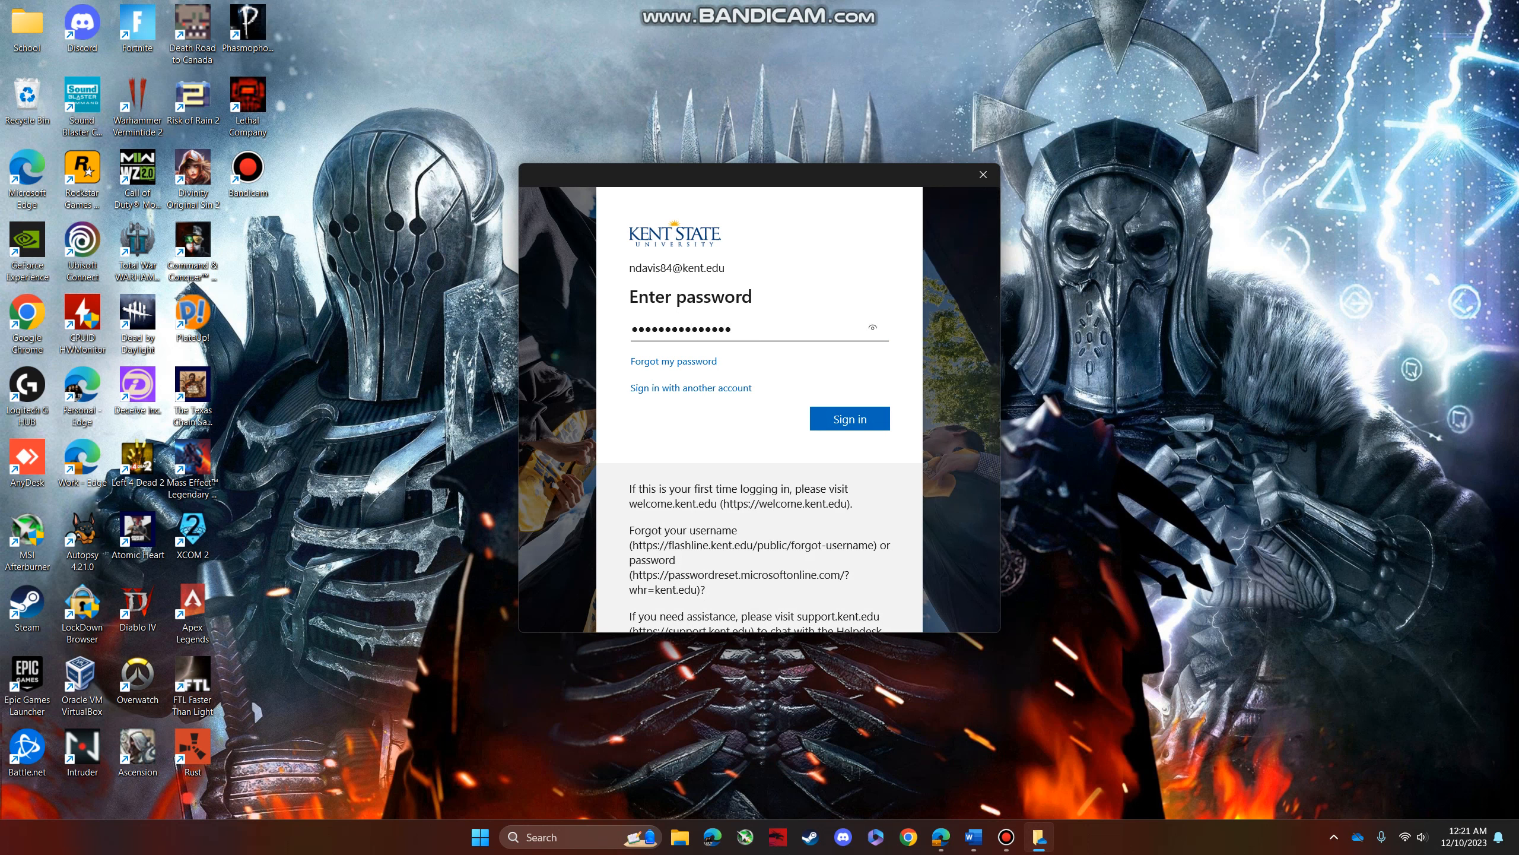
{"action": "left_click", "coordinate": [850, 419]}
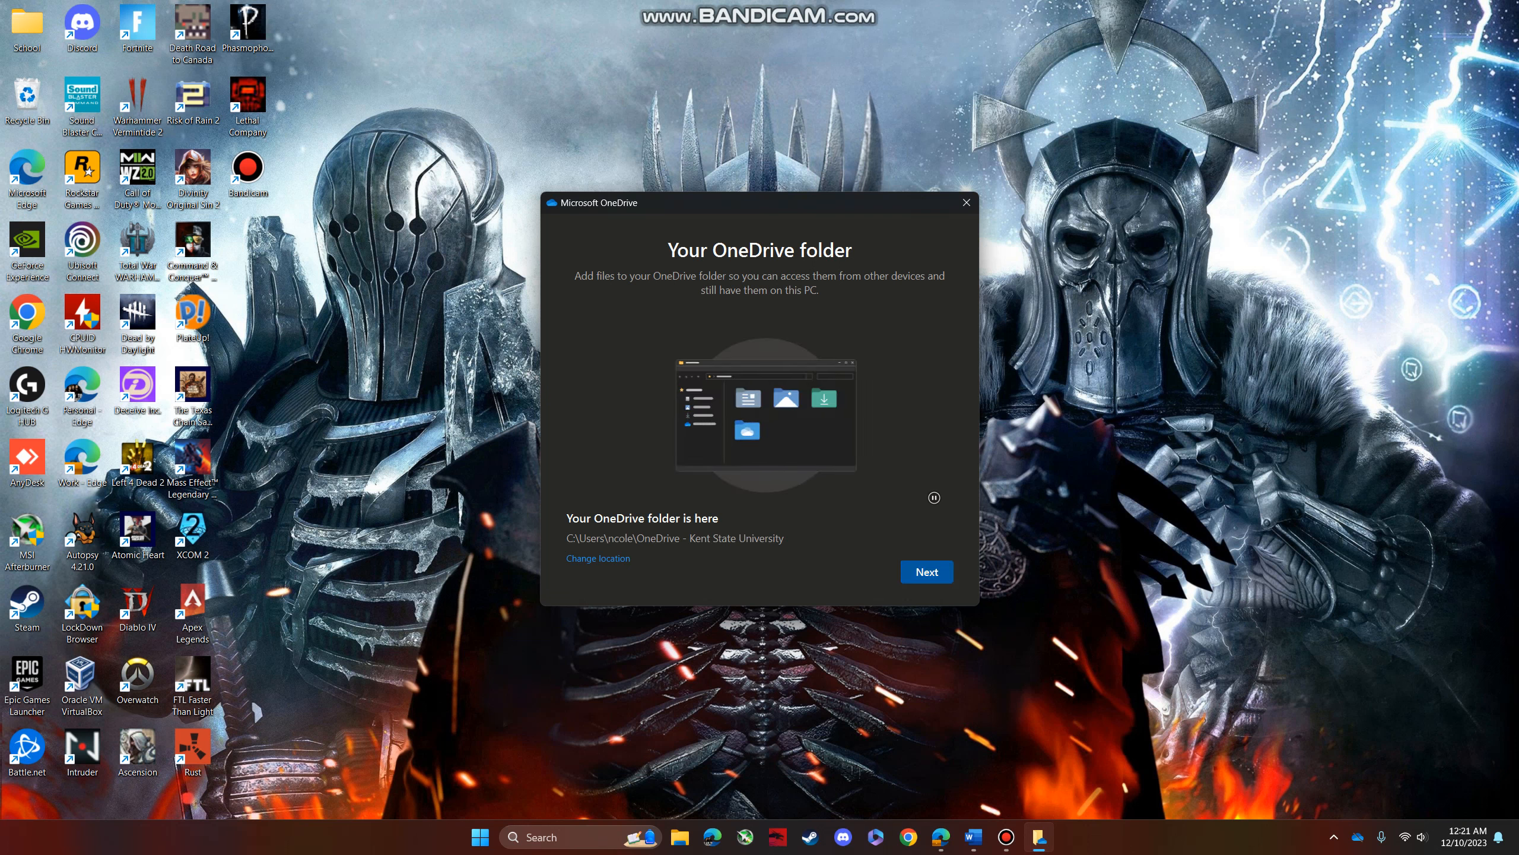
- Choose Documents in the user's home folder as the new OneDrive location and use the existing OneDrive folder
{"action": "left_click", "coordinate": [927, 572]}
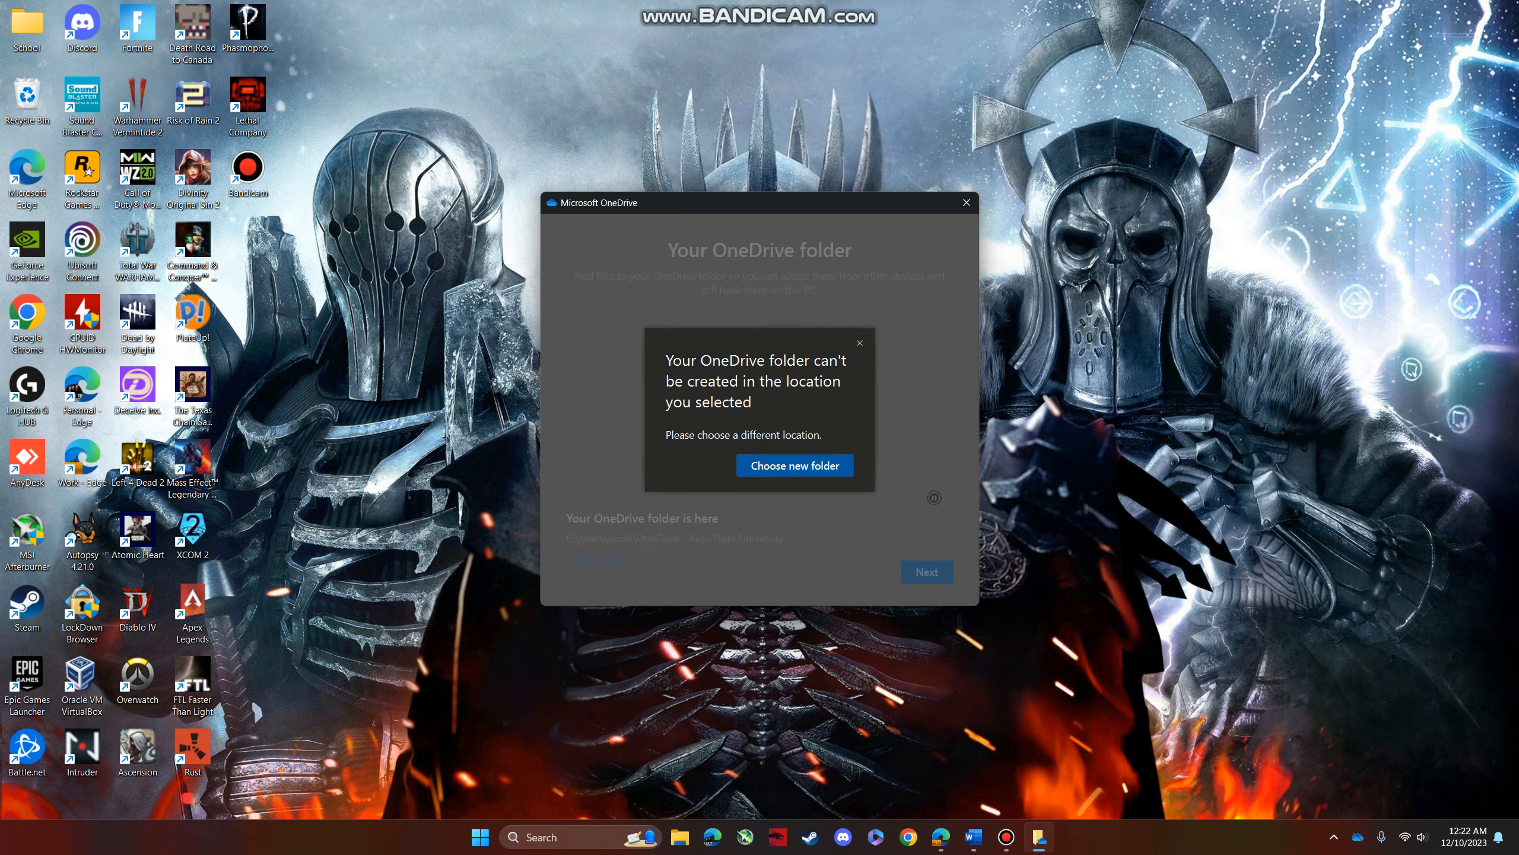
{"action": "left_click", "coordinate": [794, 466]}
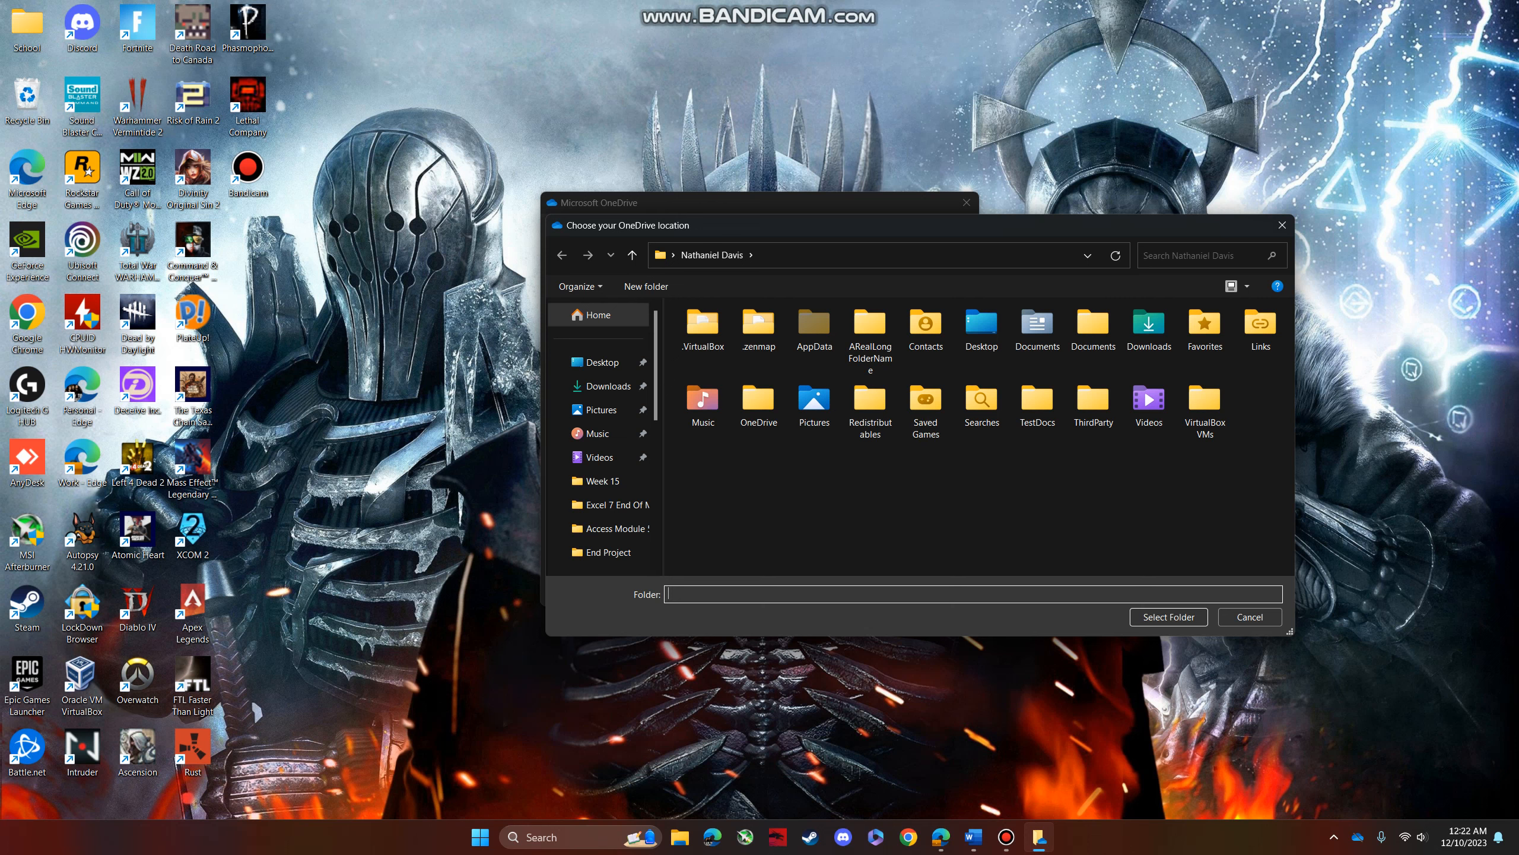
{"action": "left_click", "coordinate": [1037, 404]}
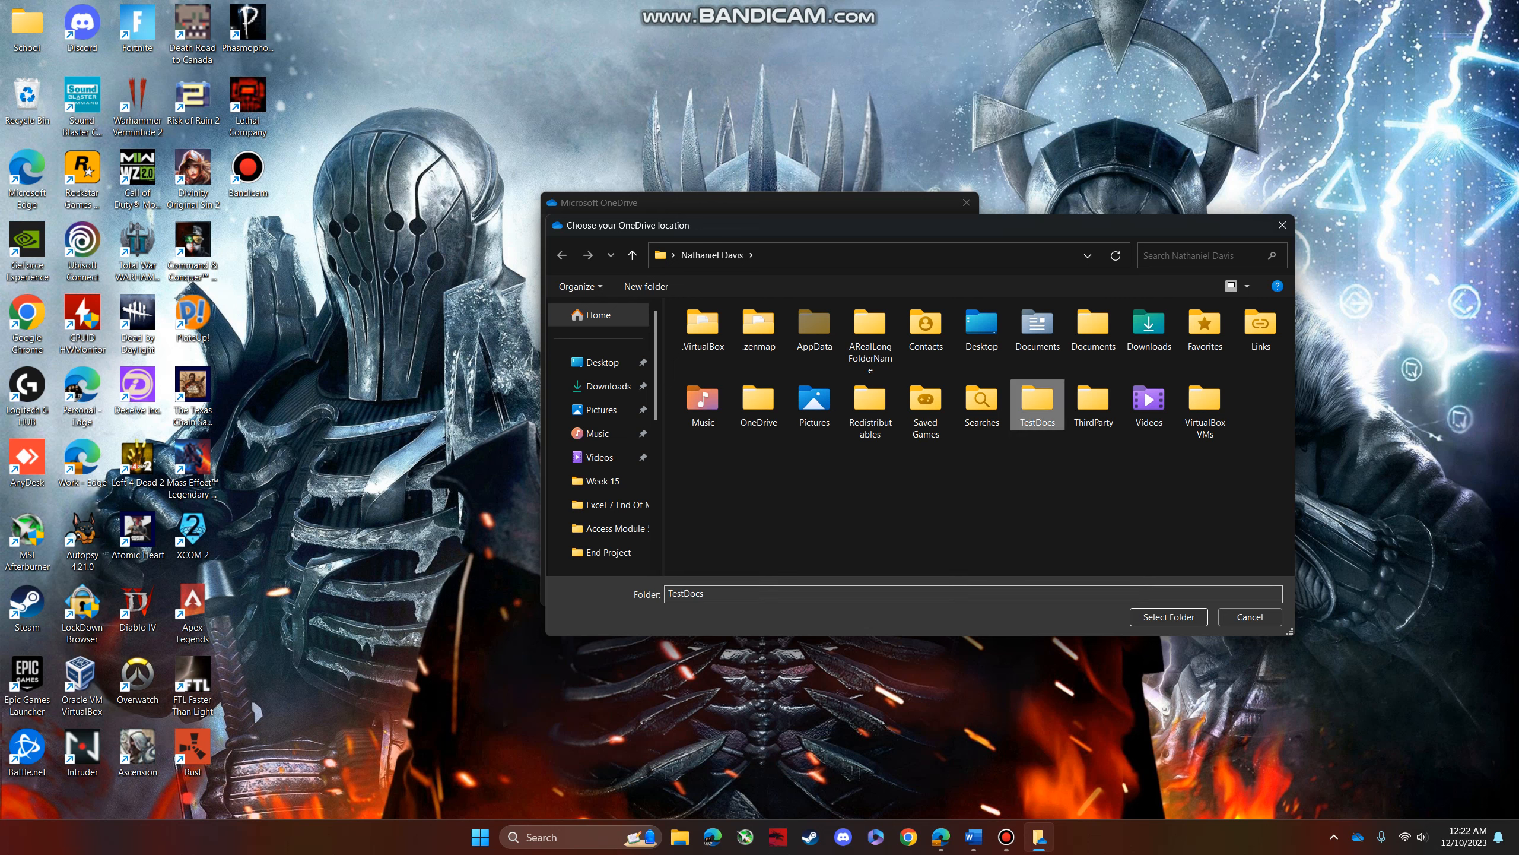
{"action": "left_click", "coordinate": [1038, 329]}
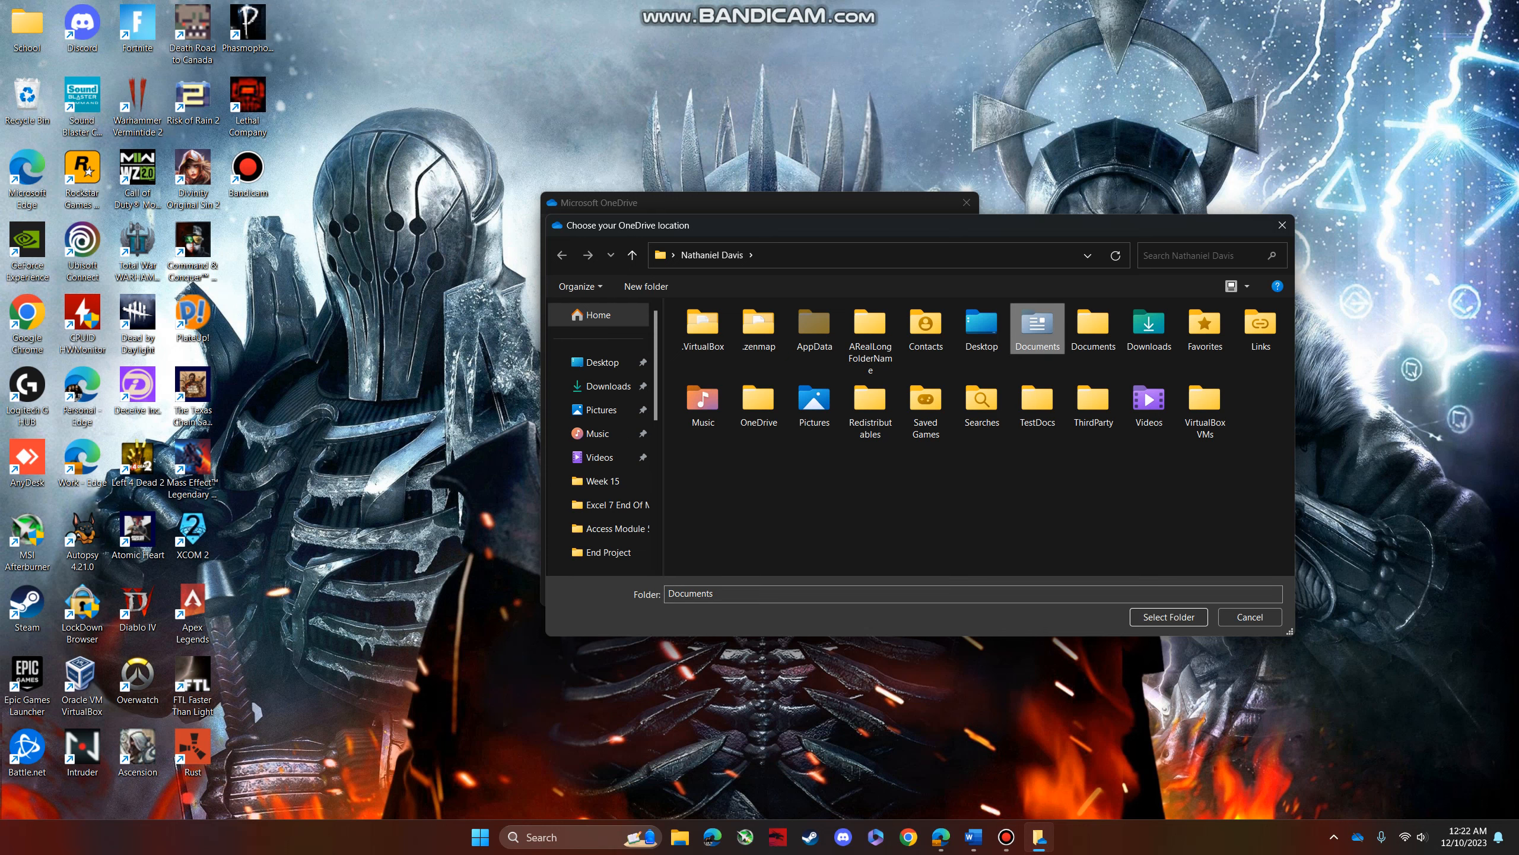
{"action": "left_click", "coordinate": [1169, 617]}
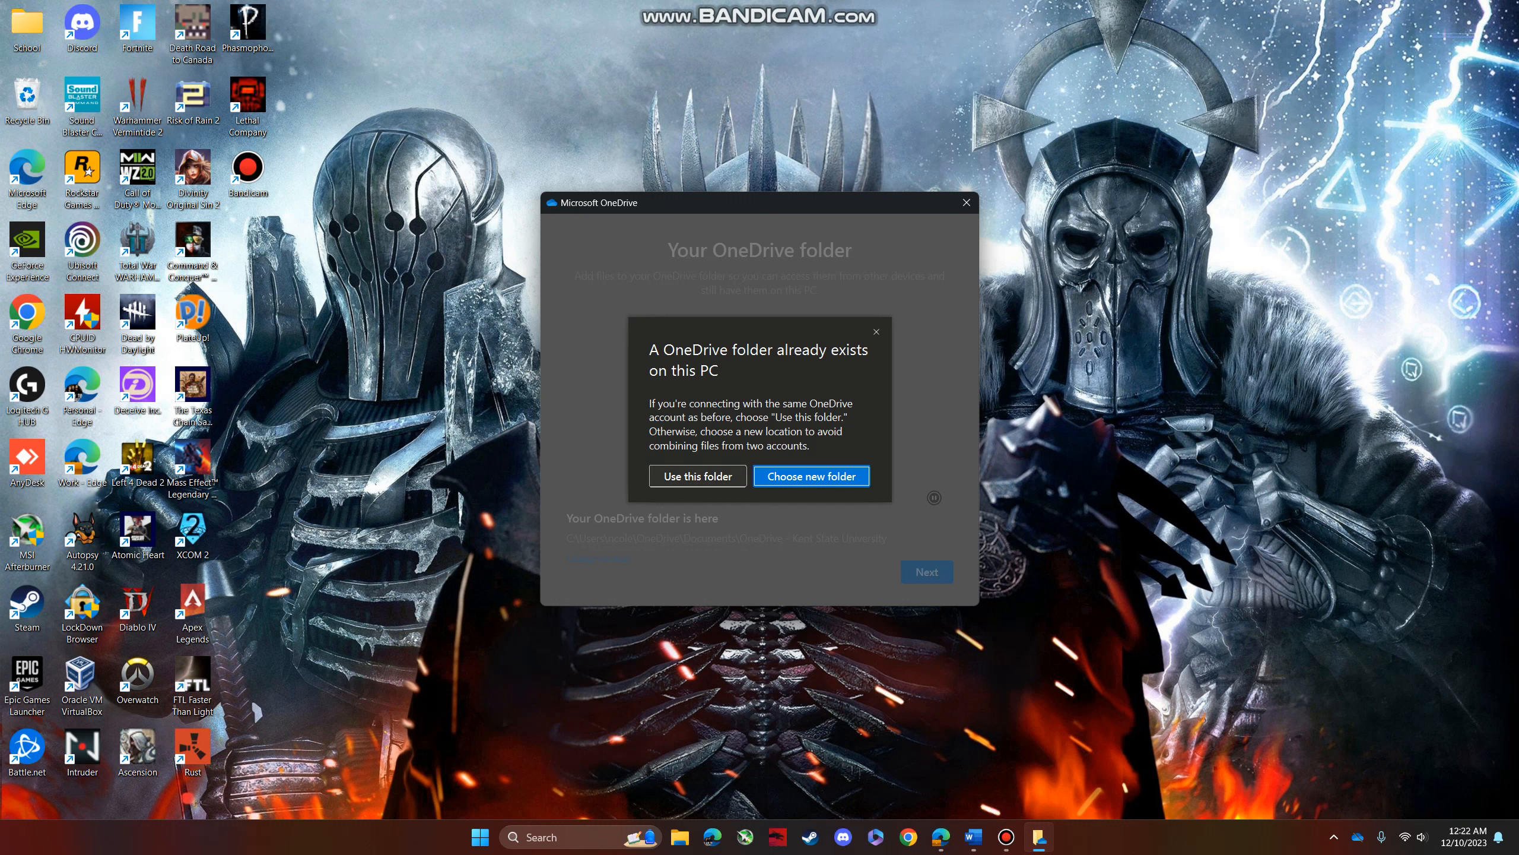
{"action": "left_click", "coordinate": [697, 476]}
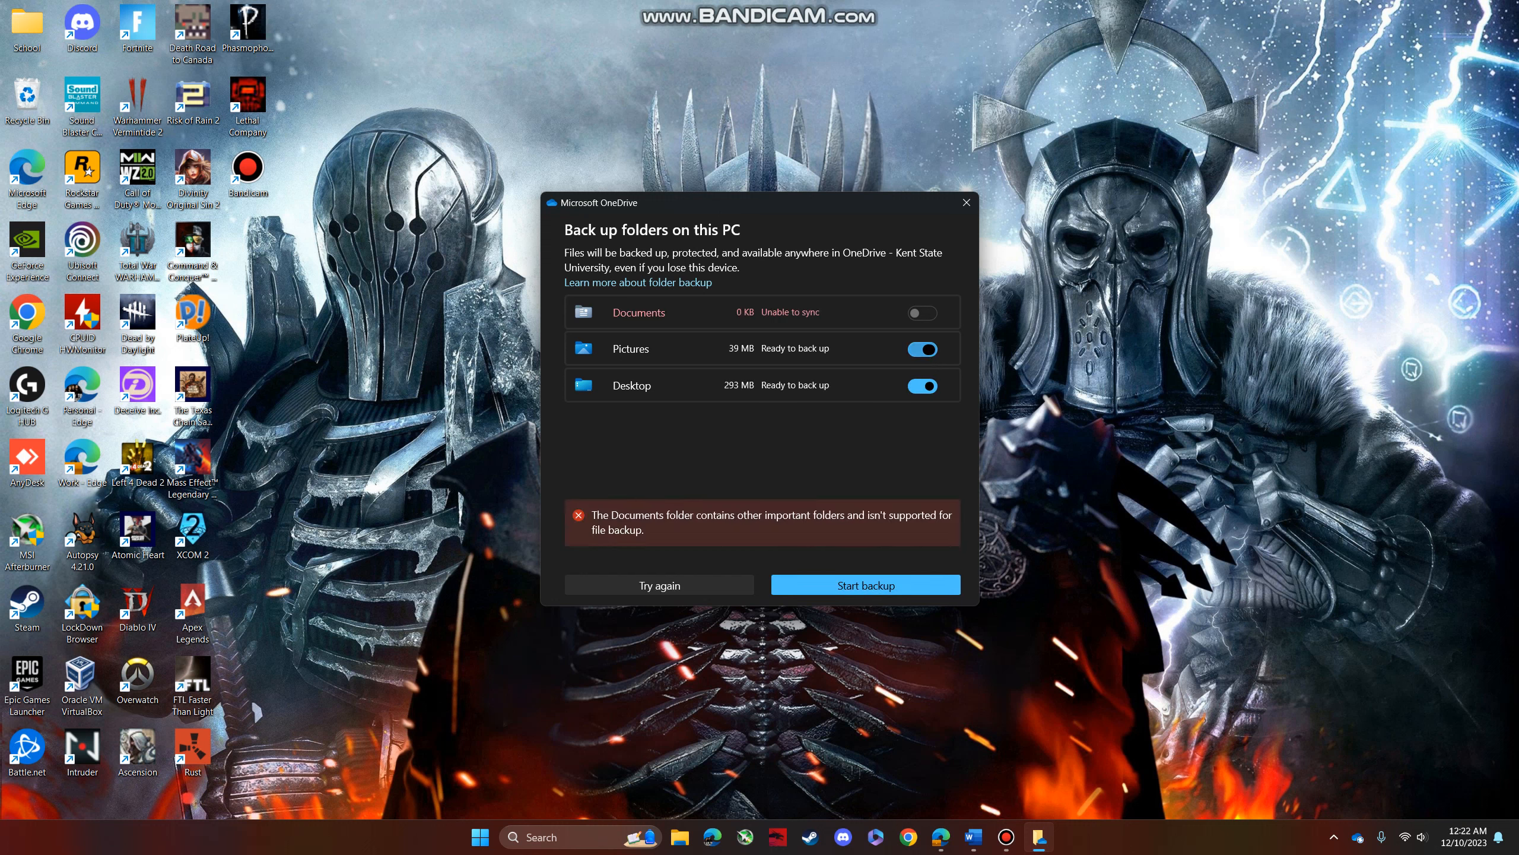
- Exclude Desktop from the folder backup, keep Pictures included, and start the backup
{"action": "left_click", "coordinate": [923, 350]}
{"action": "left_click", "coordinate": [923, 385]}
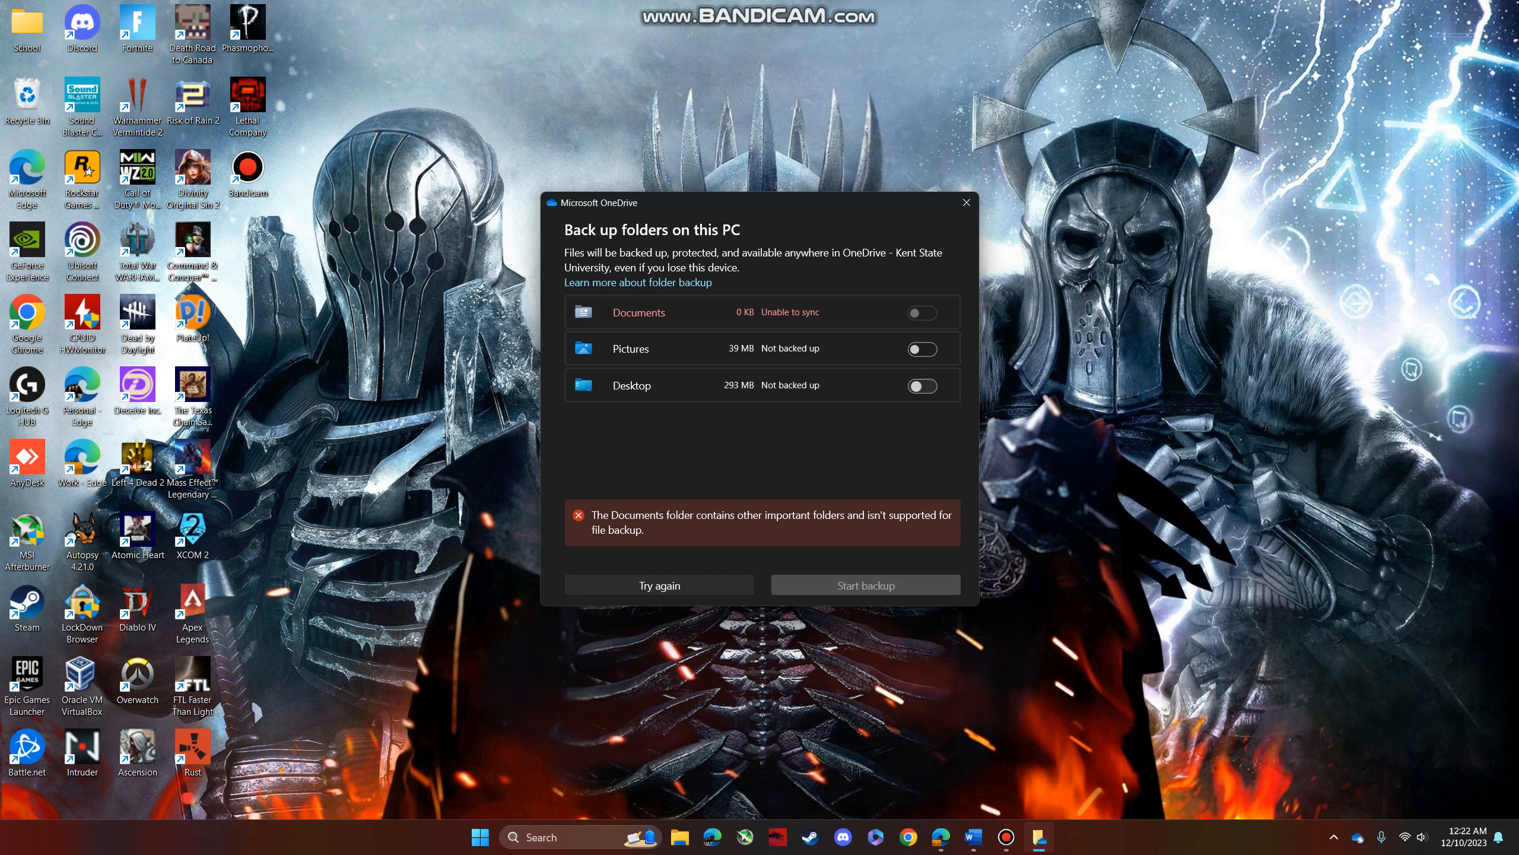
{"action": "left_click", "coordinate": [923, 349]}
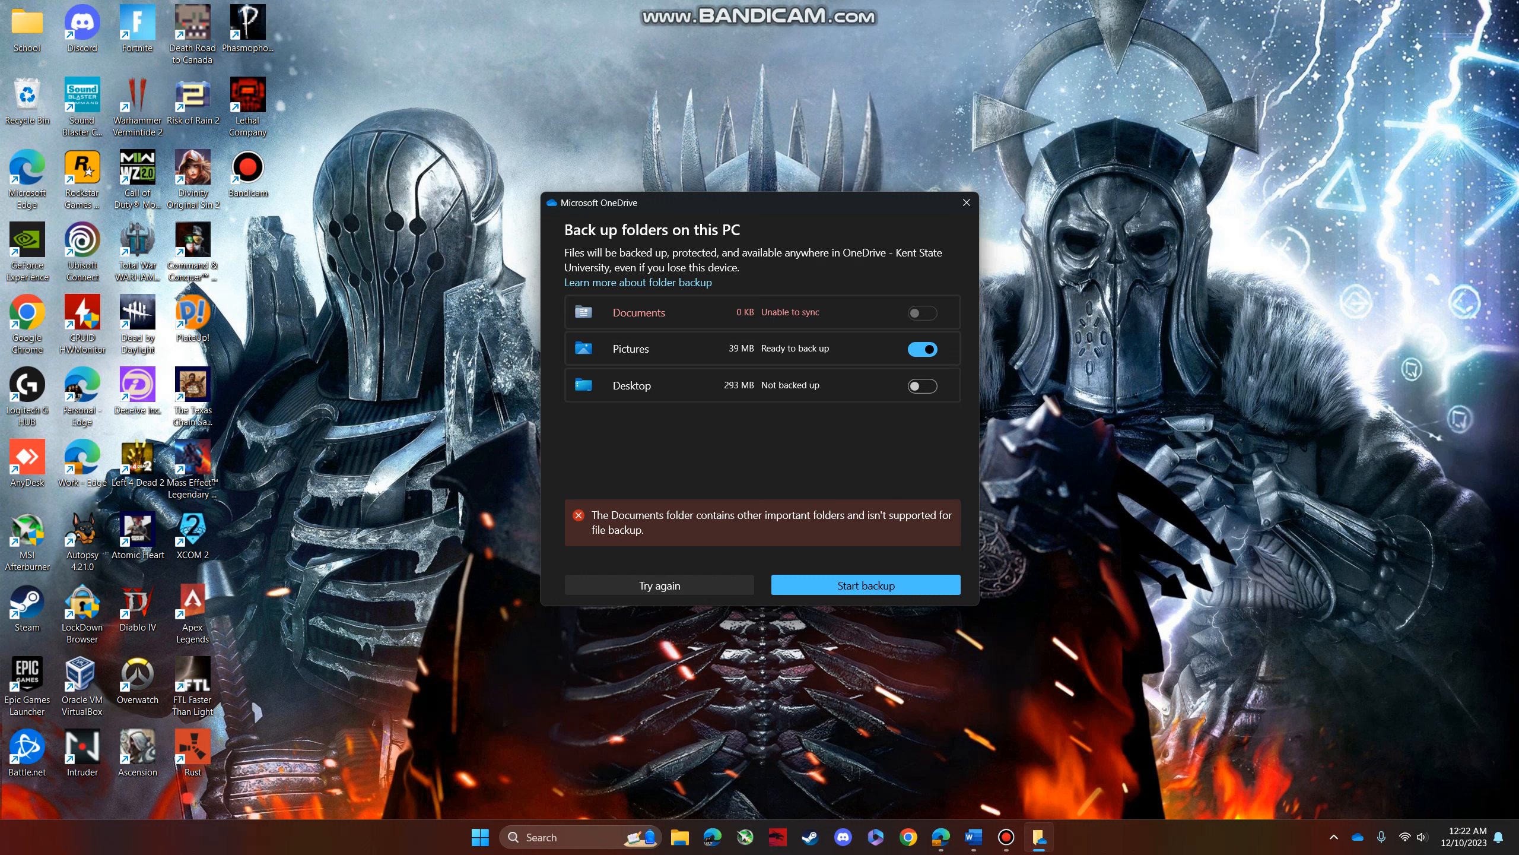
{"action": "left_click", "coordinate": [866, 585]}
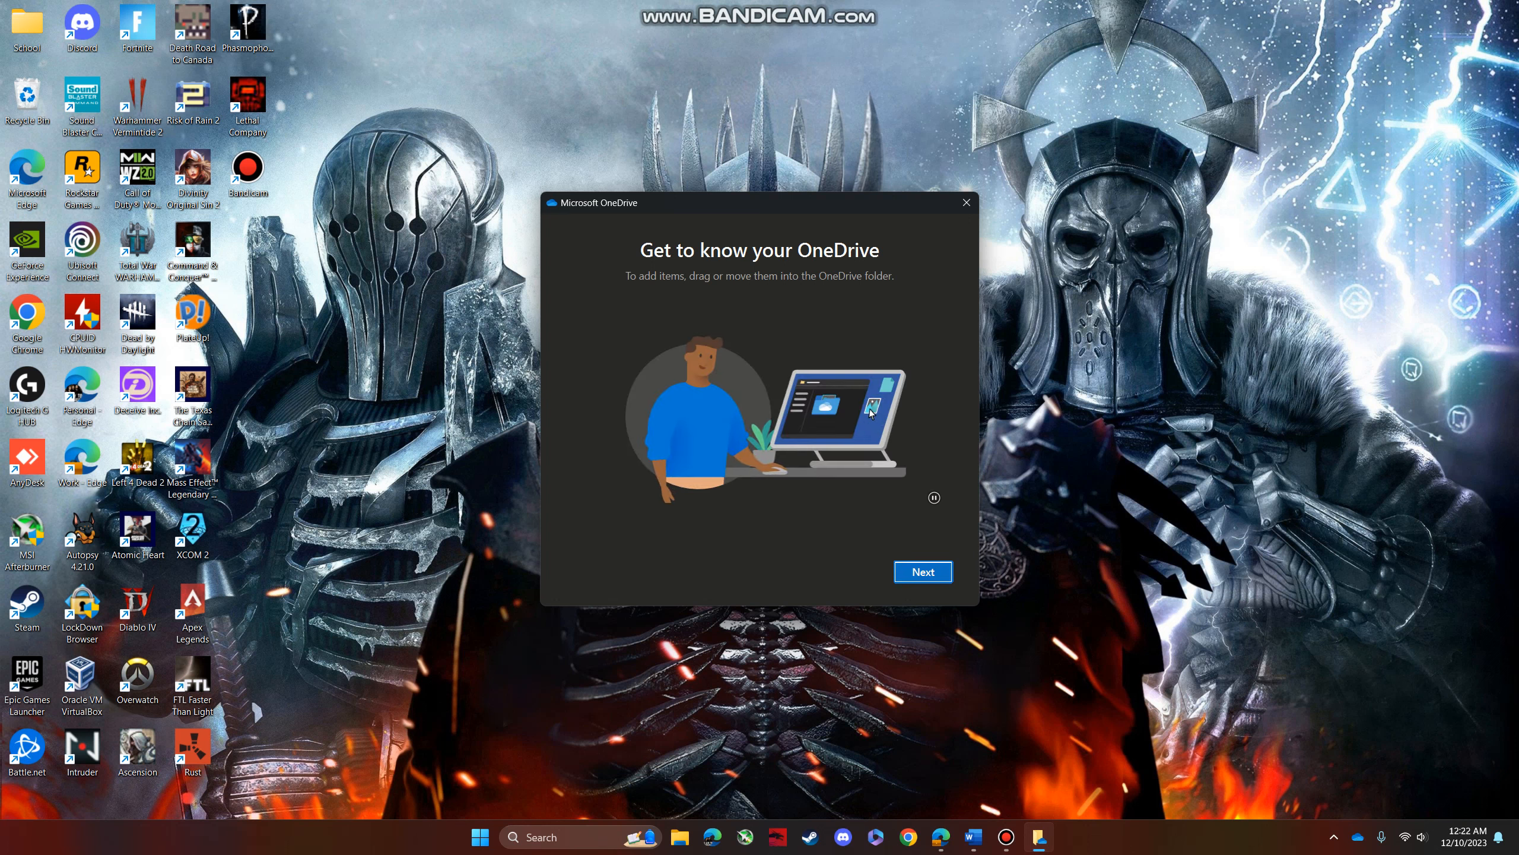
- Go through the OneDrive introduction pages, postpone getting the mobile app, and close the finished setup
{"action": "left_click", "coordinate": [923, 572]}
{"action": "left_click", "coordinate": [923, 572]}
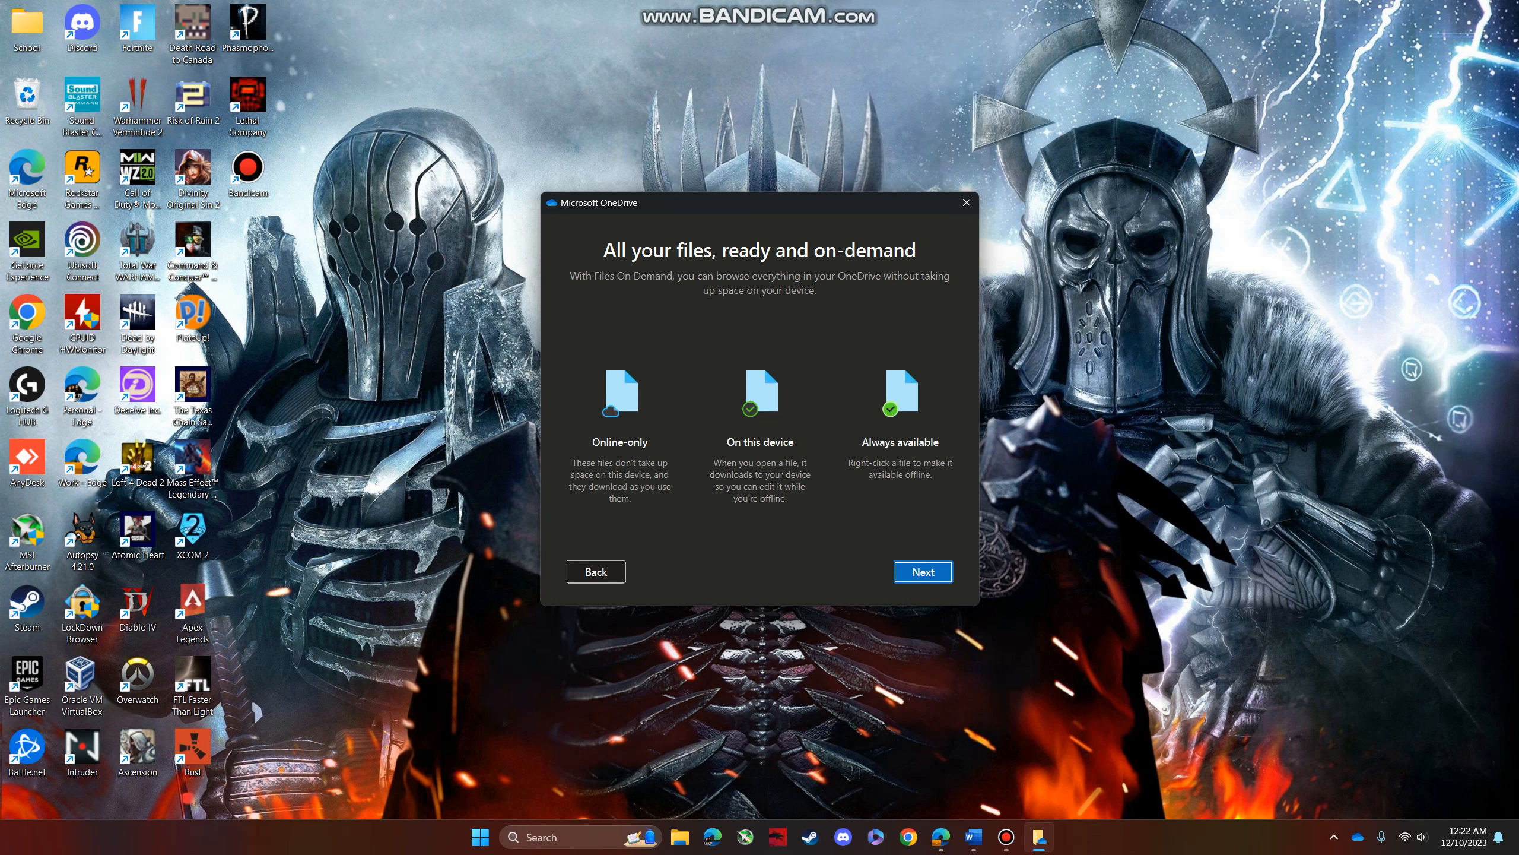
{"action": "left_click", "coordinate": [923, 573]}
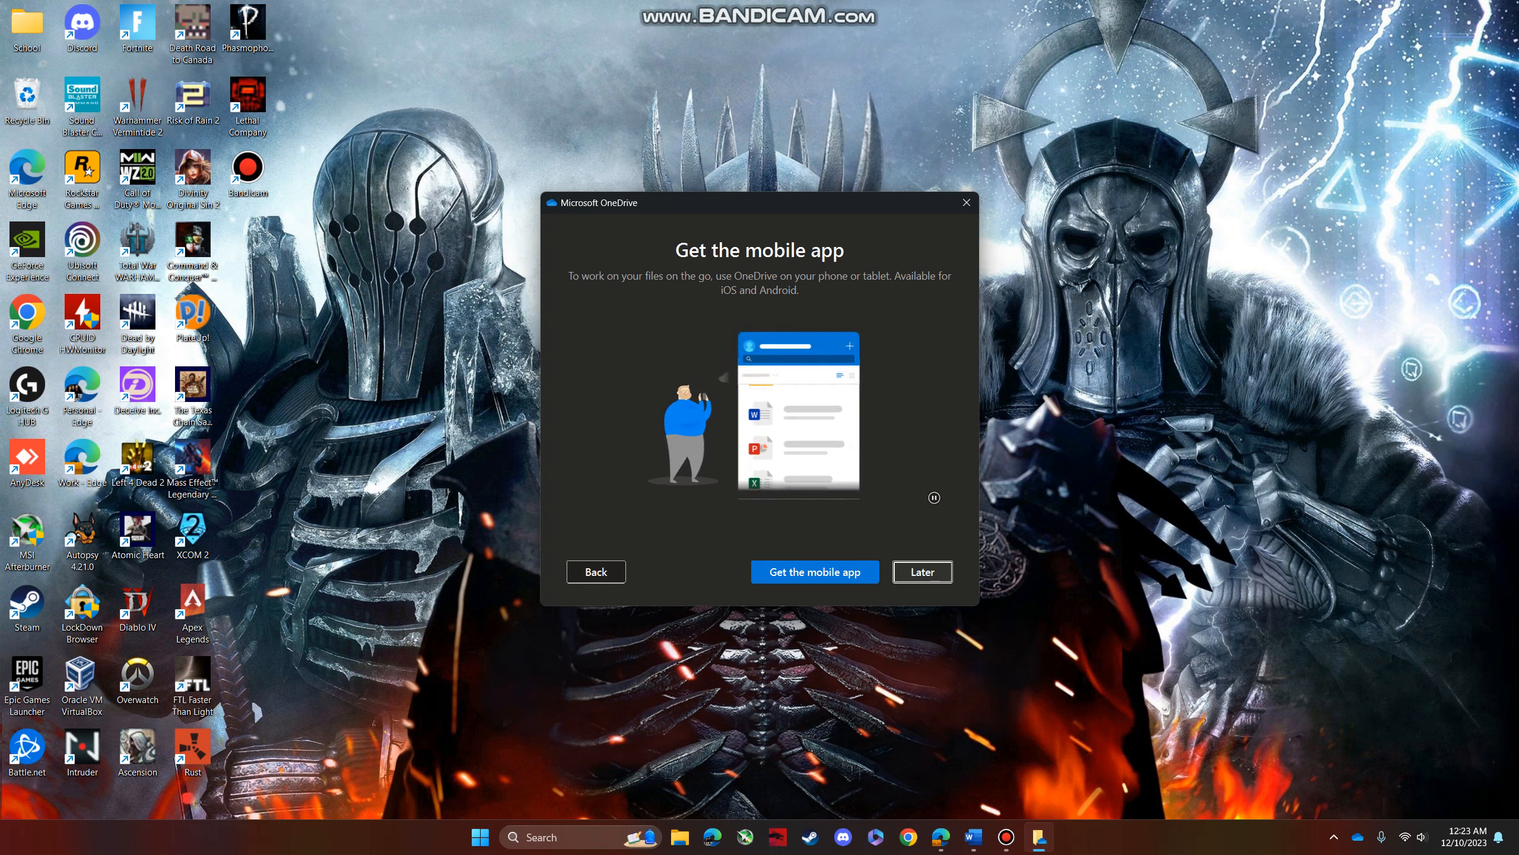
{"action": "left_click", "coordinate": [923, 572]}
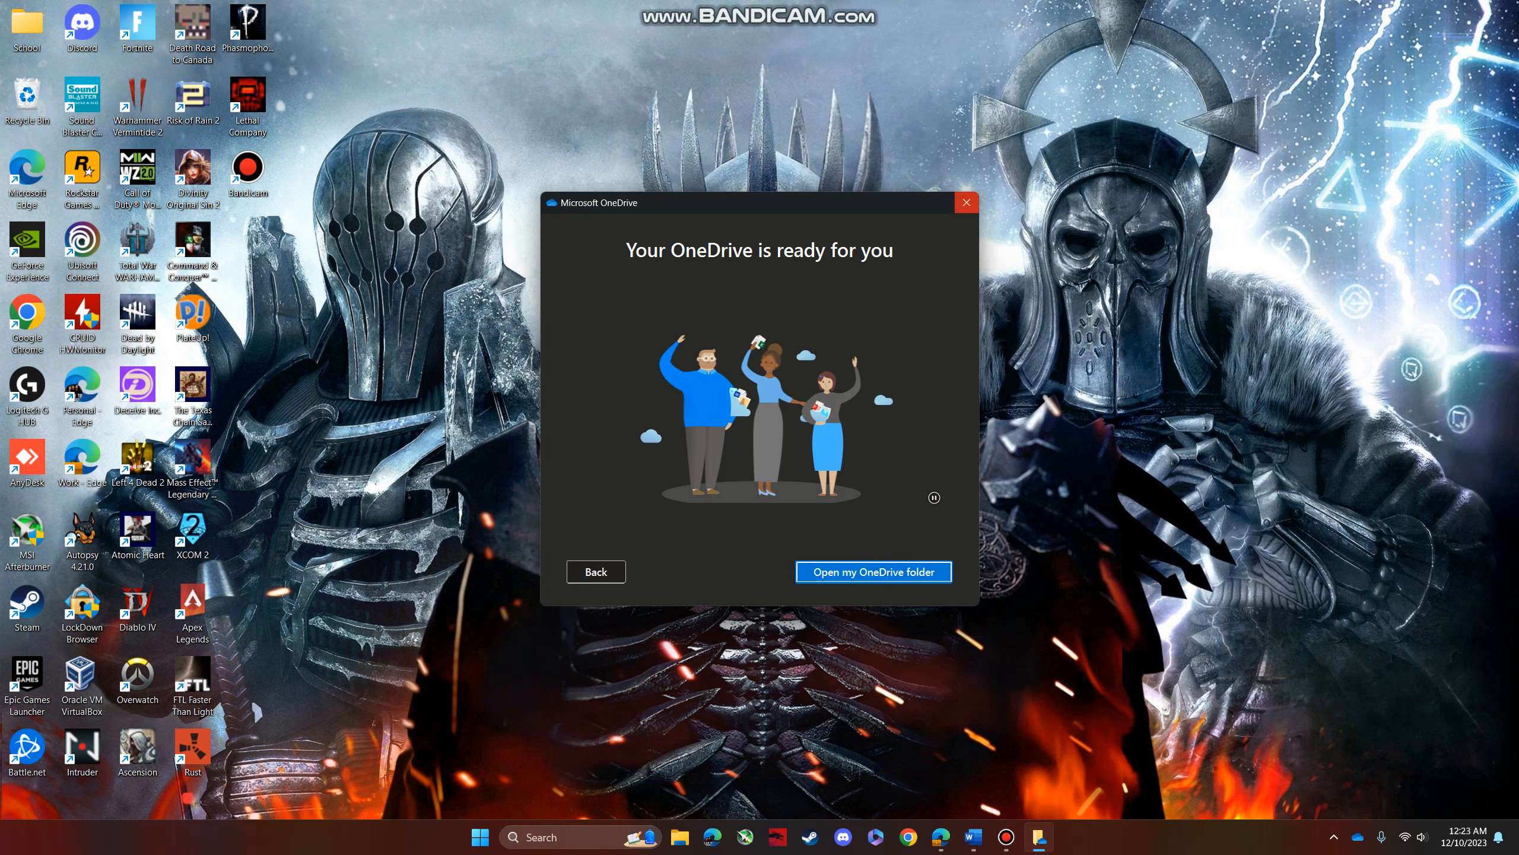
{"action": "left_click", "coordinate": [966, 202]}
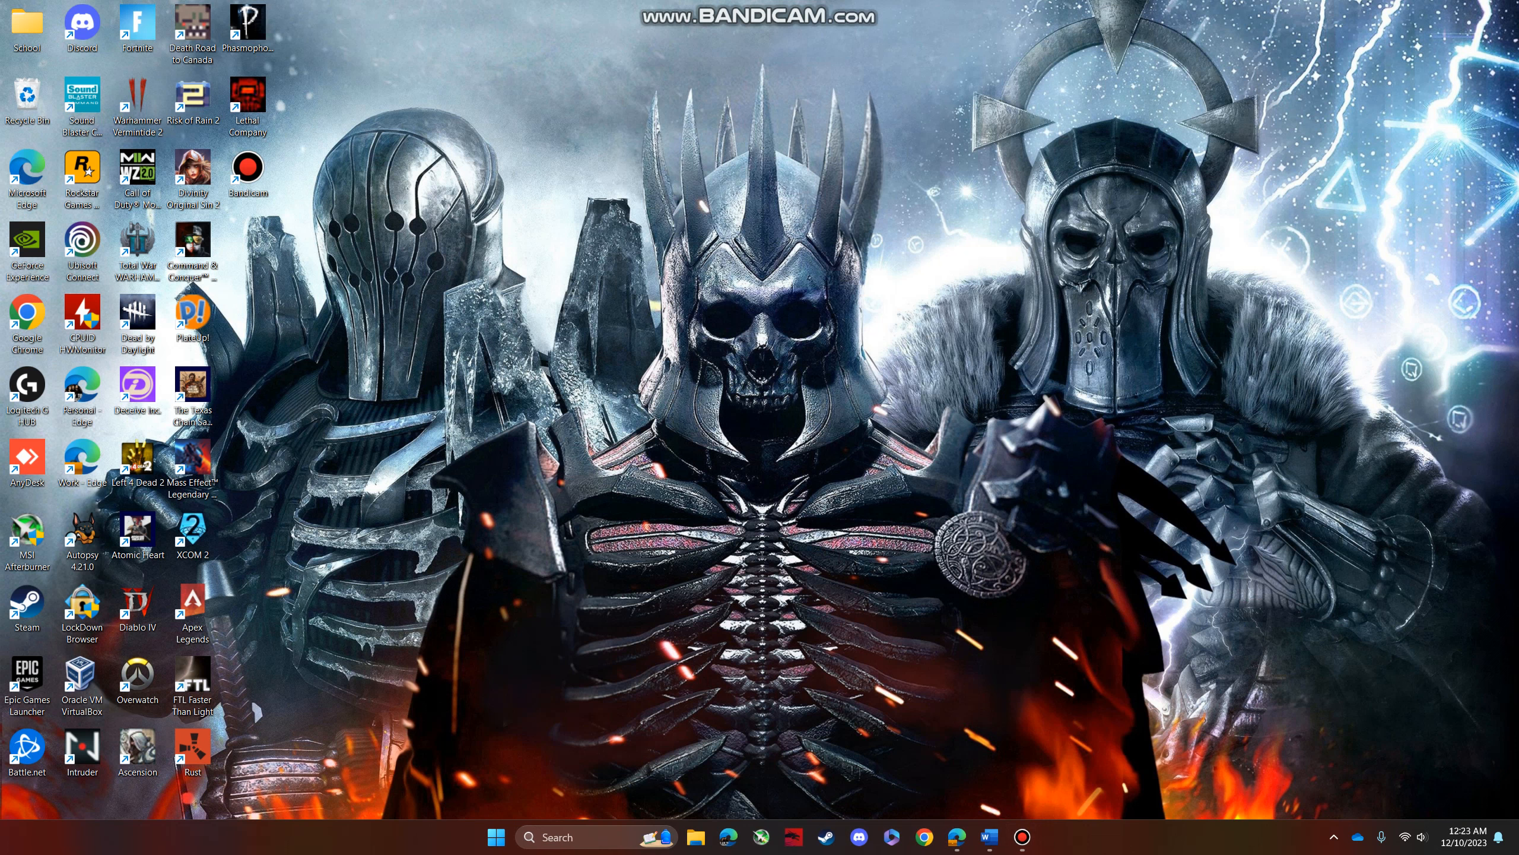
- Open the Kent State University OneDrive folder in File Explorer and check the details of its course and Personal folders
{"action": "mouse_move", "coordinate": [1358, 837]}
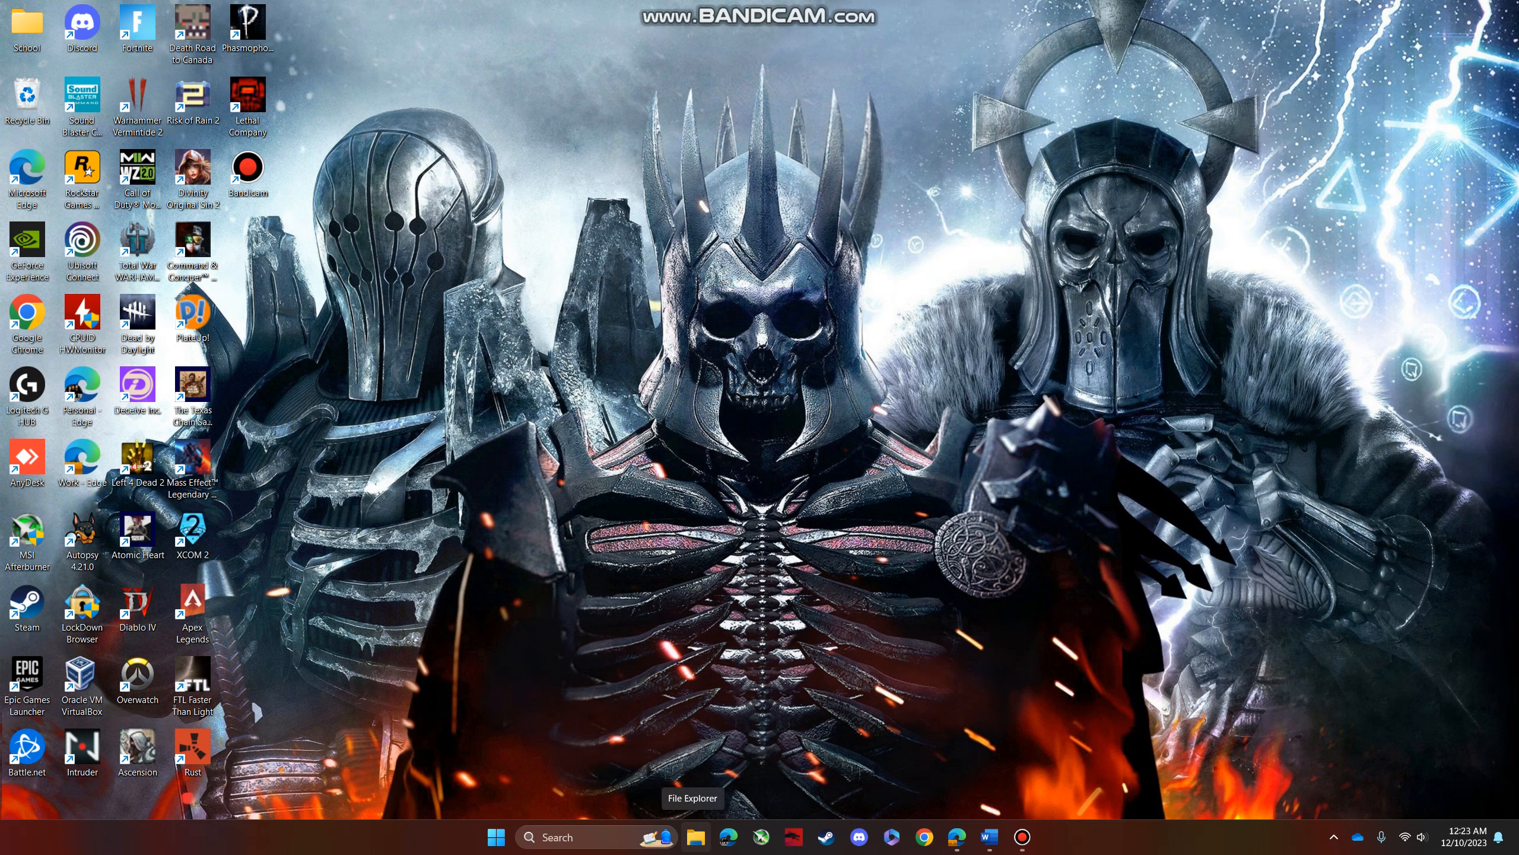
{"action": "left_click", "coordinate": [696, 837]}
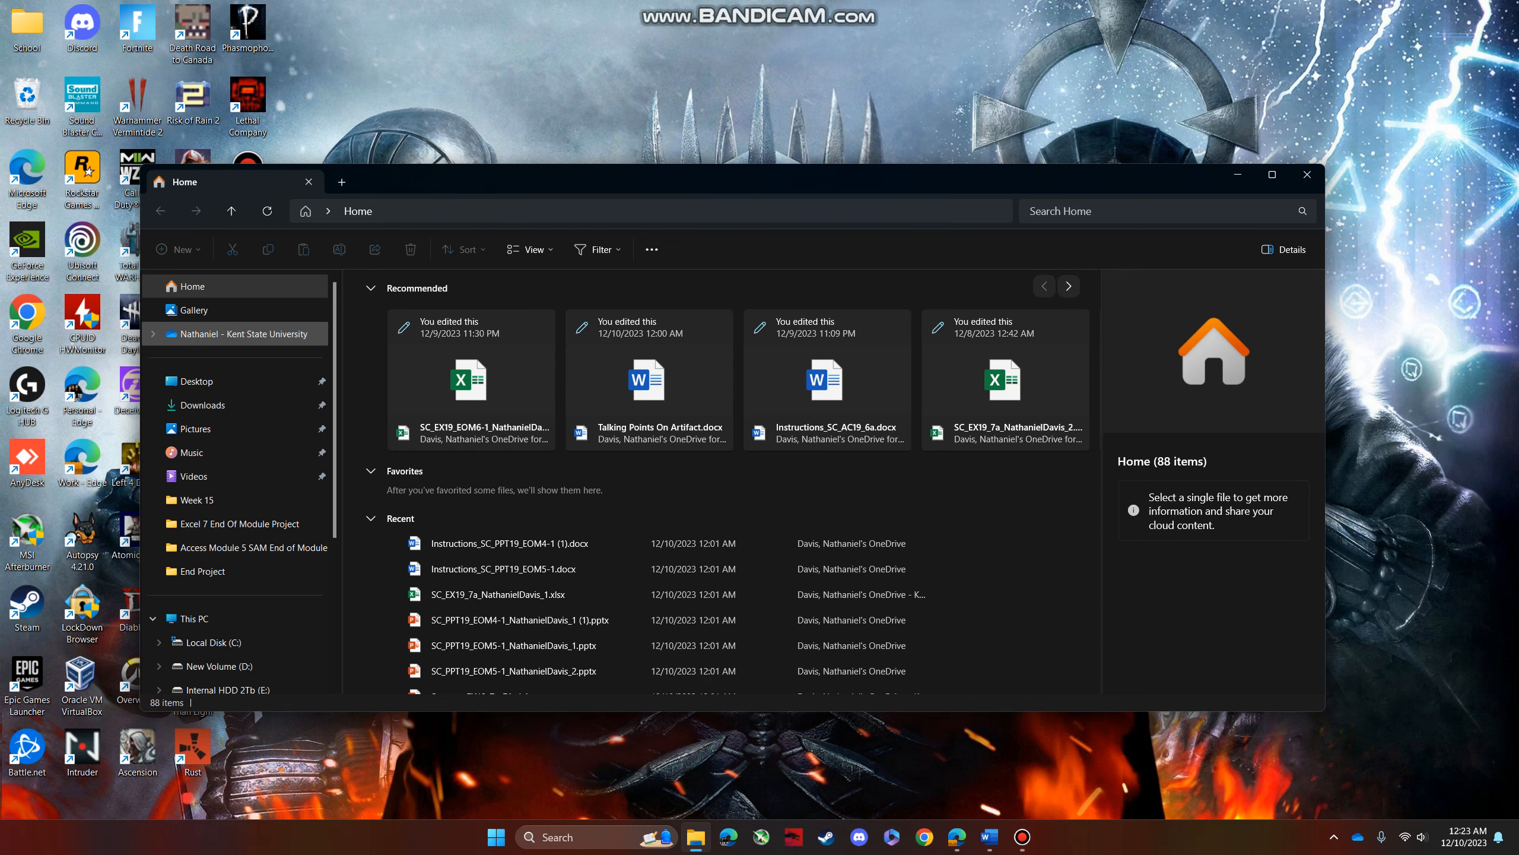
{"action": "left_click", "coordinate": [243, 334]}
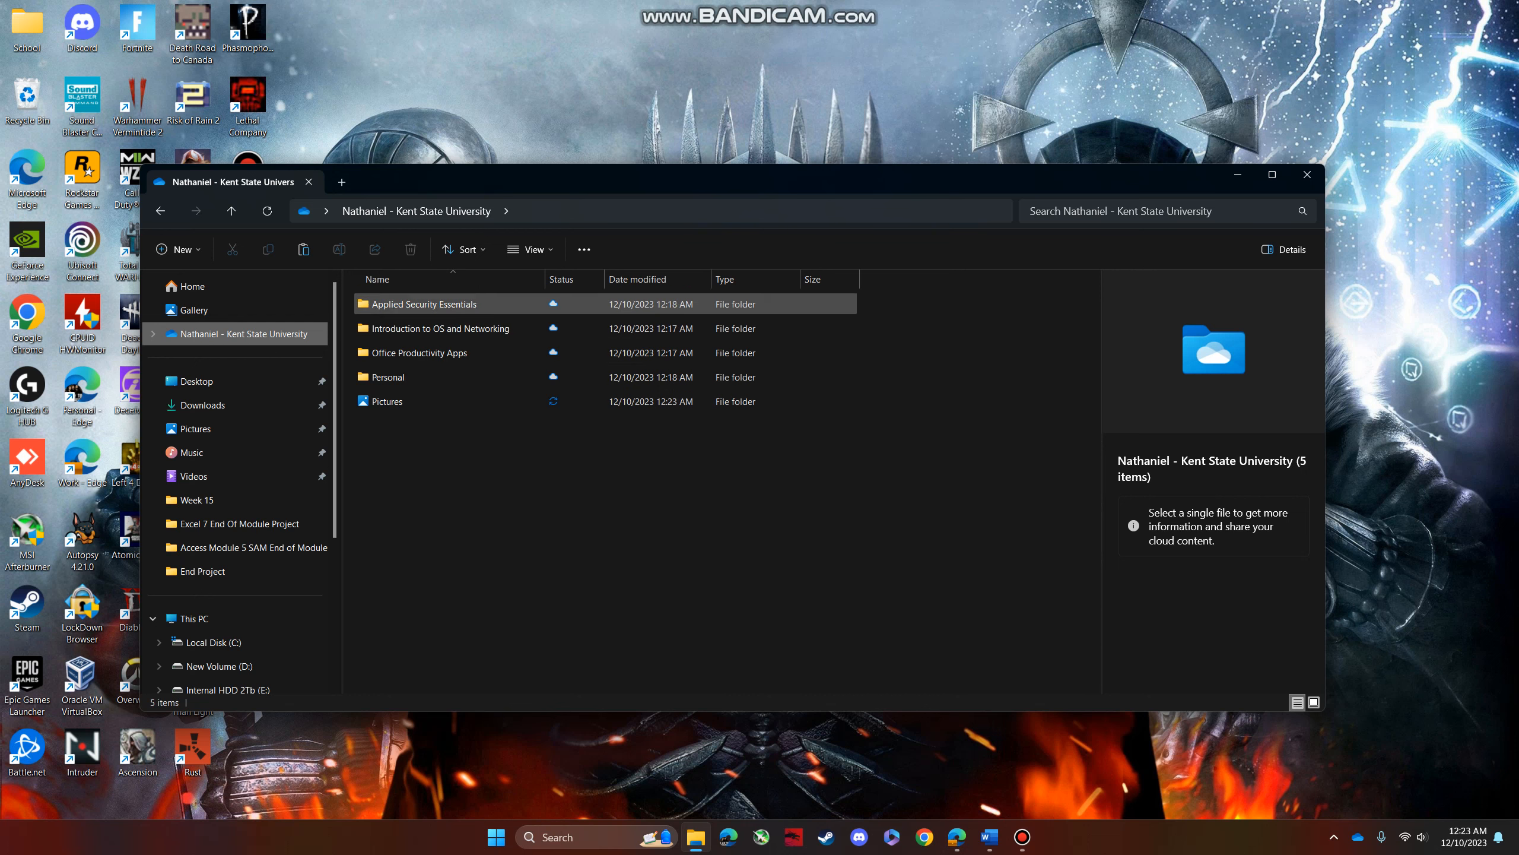
{"action": "left_click", "coordinate": [442, 304]}
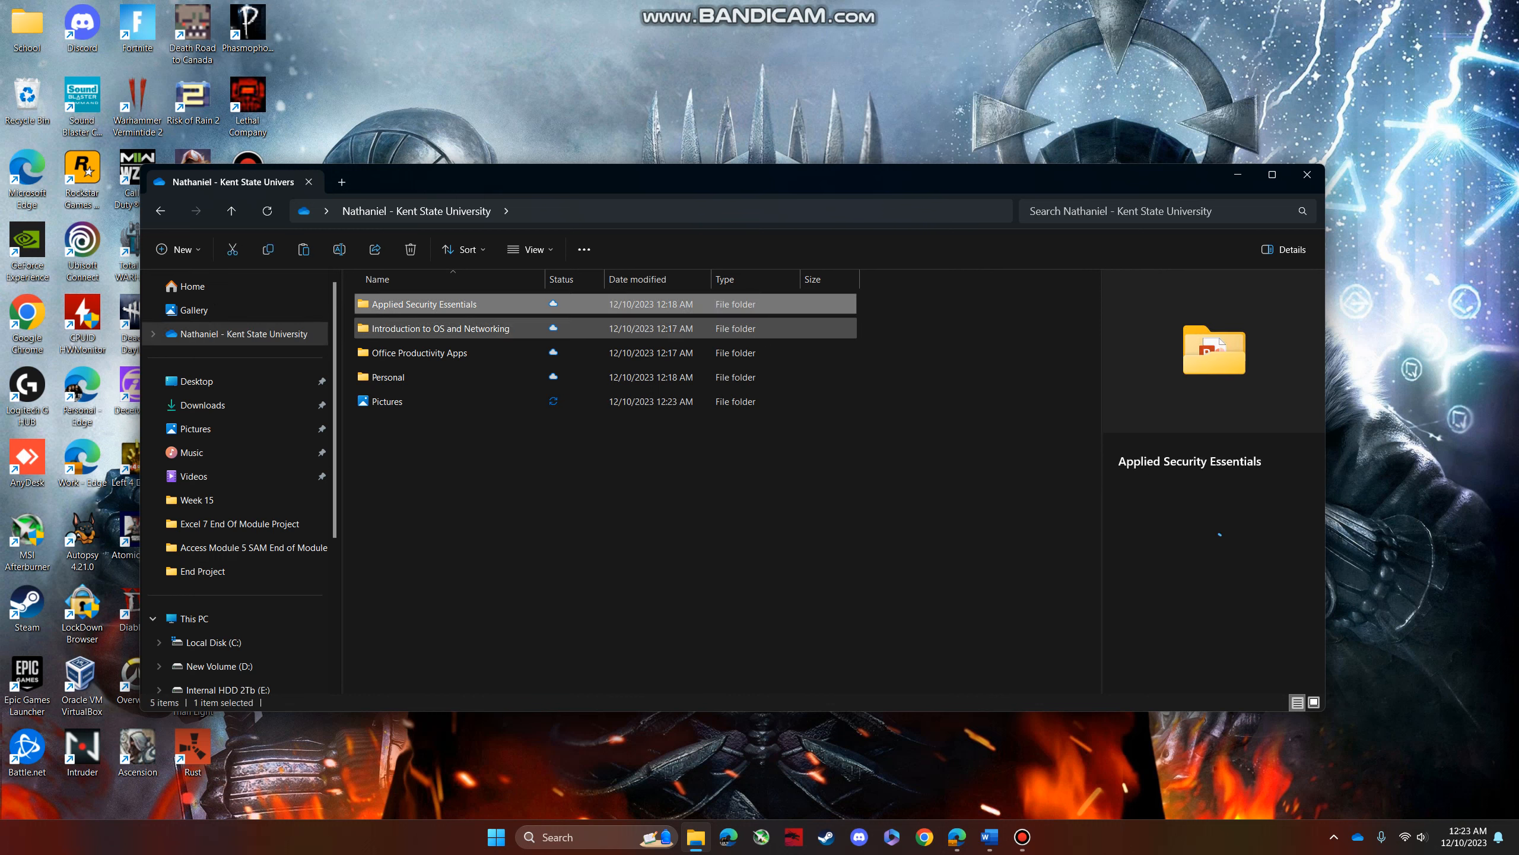
{"action": "left_click", "coordinate": [443, 329]}
{"action": "left_click", "coordinate": [443, 353]}
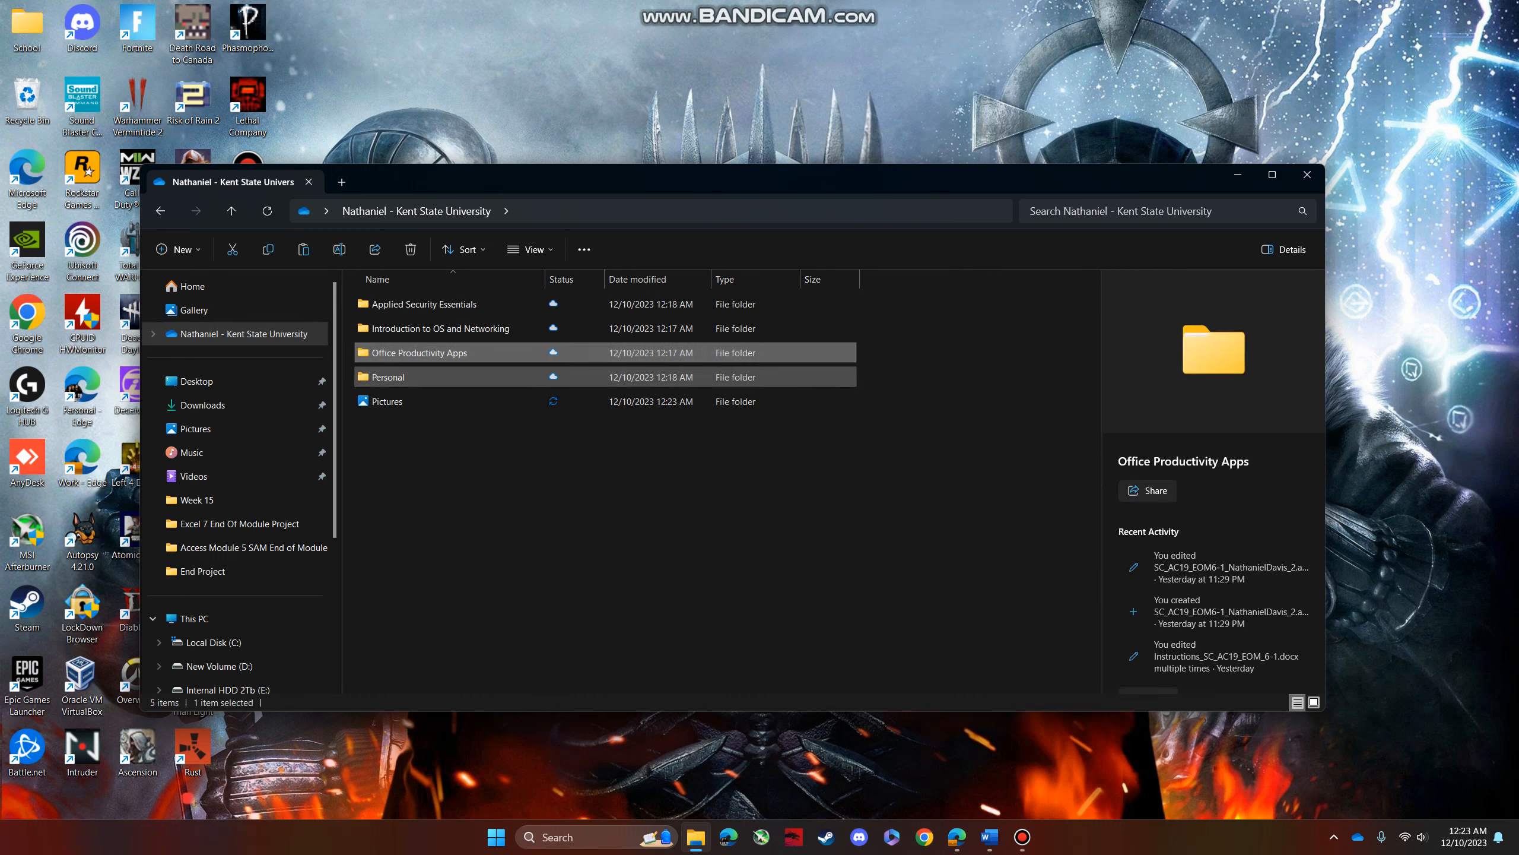
{"action": "left_click", "coordinate": [442, 377]}
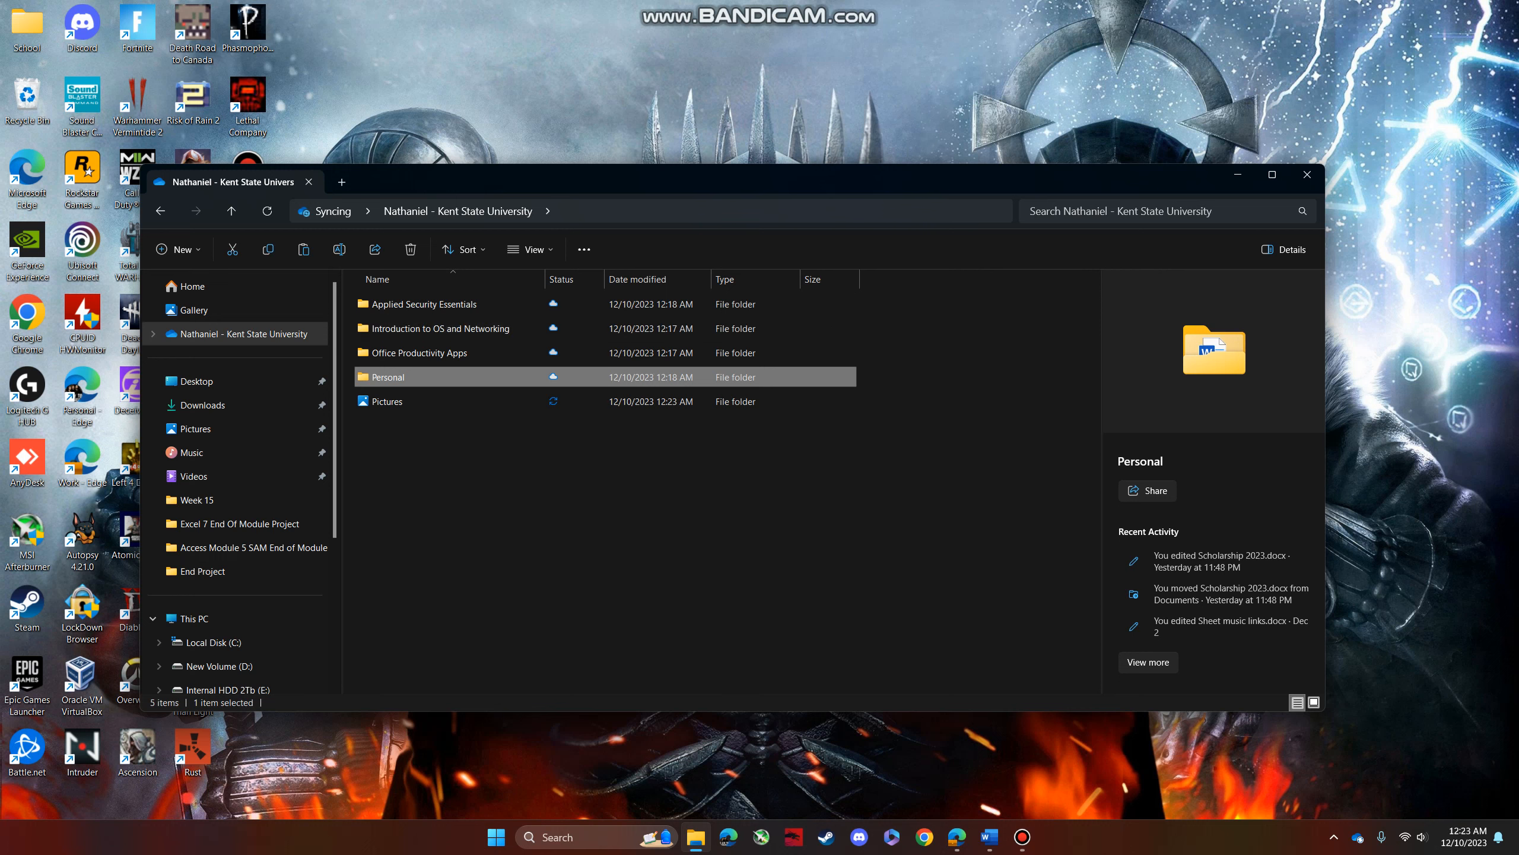
- Delete the Pictures folder from the Kent State University OneDrive folder
{"action": "left_click", "coordinate": [419, 401]}
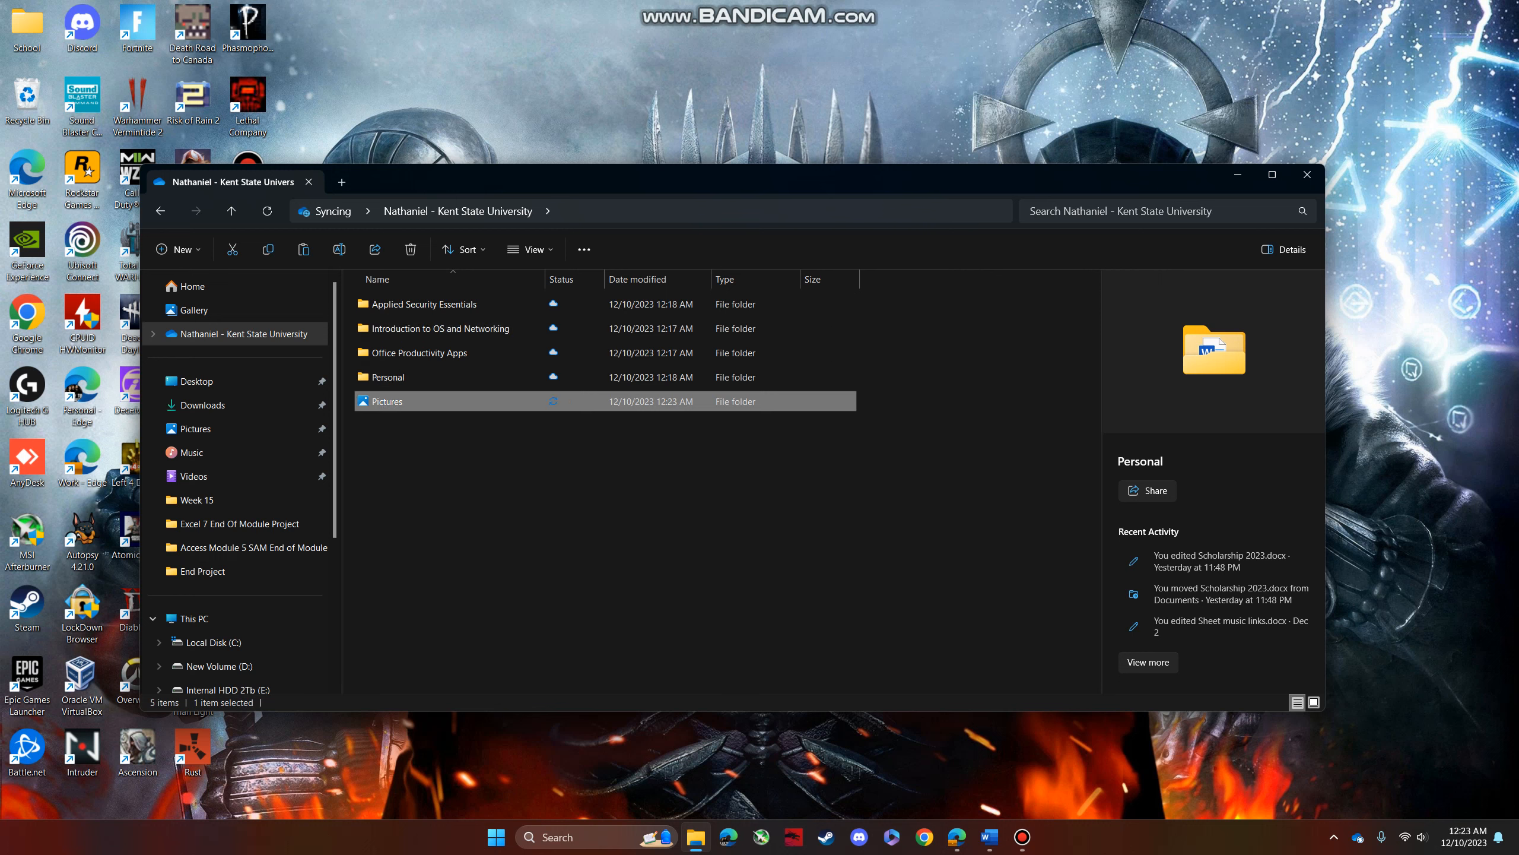
{"action": "scroll", "coordinate": [240, 500], "scroll_direction": "down", "scroll_amount": 3}
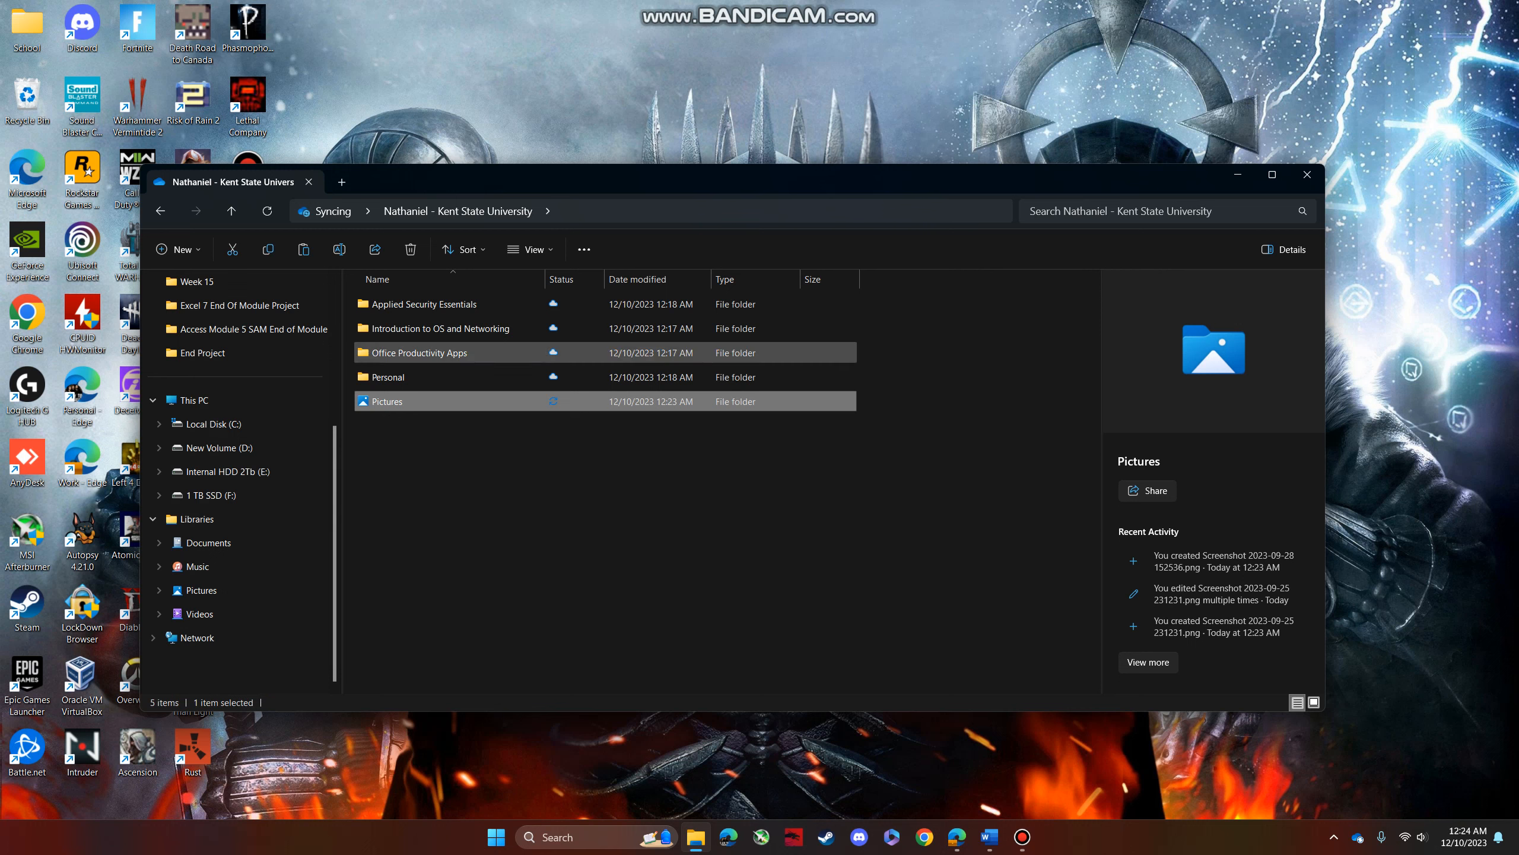
{"action": "right_click", "coordinate": [514, 402]}
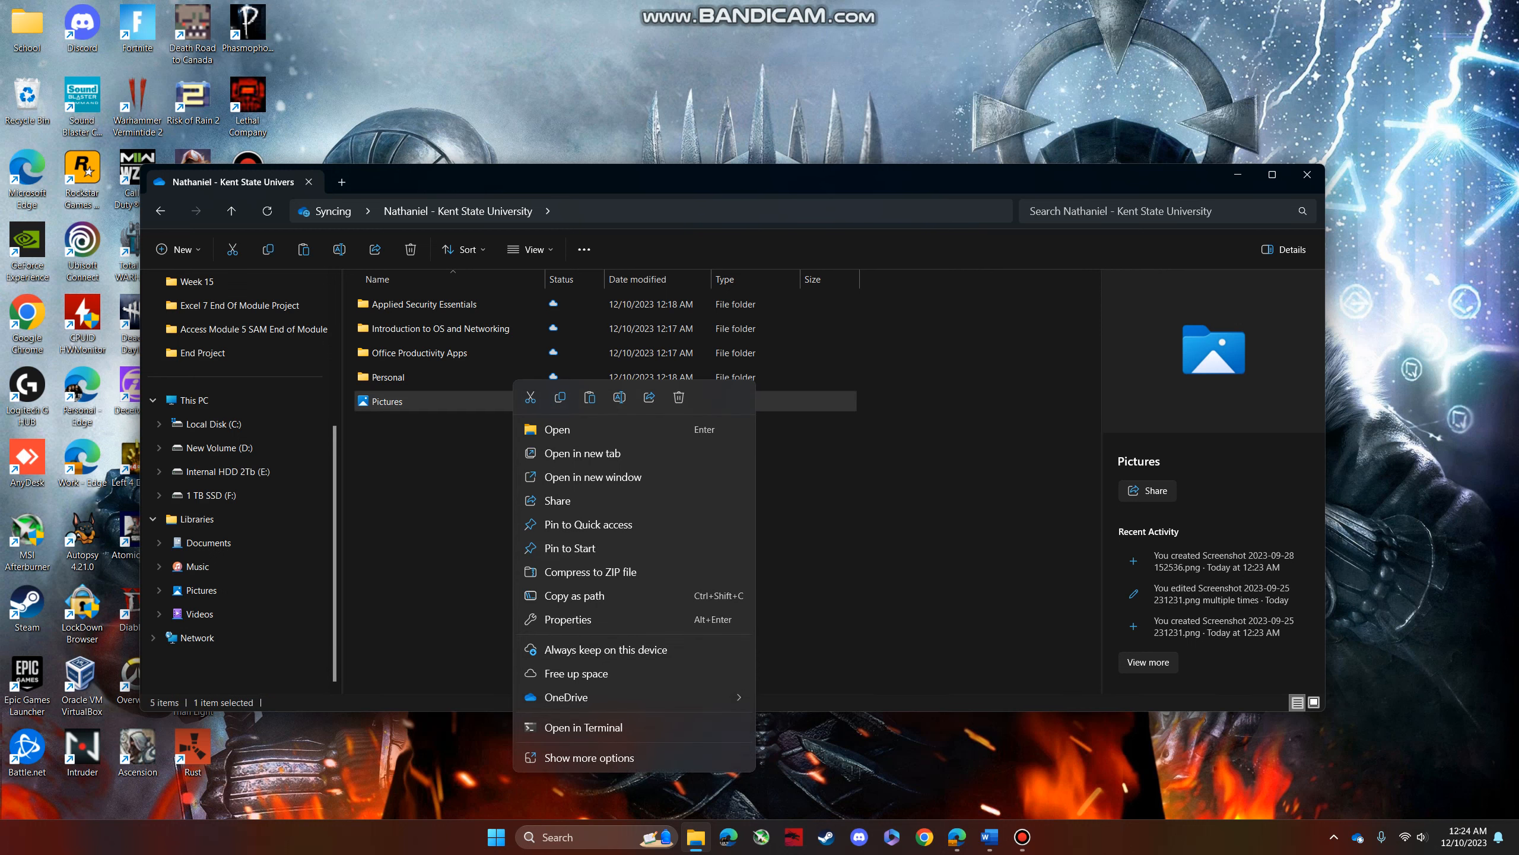
{"action": "left_click", "coordinate": [678, 398]}
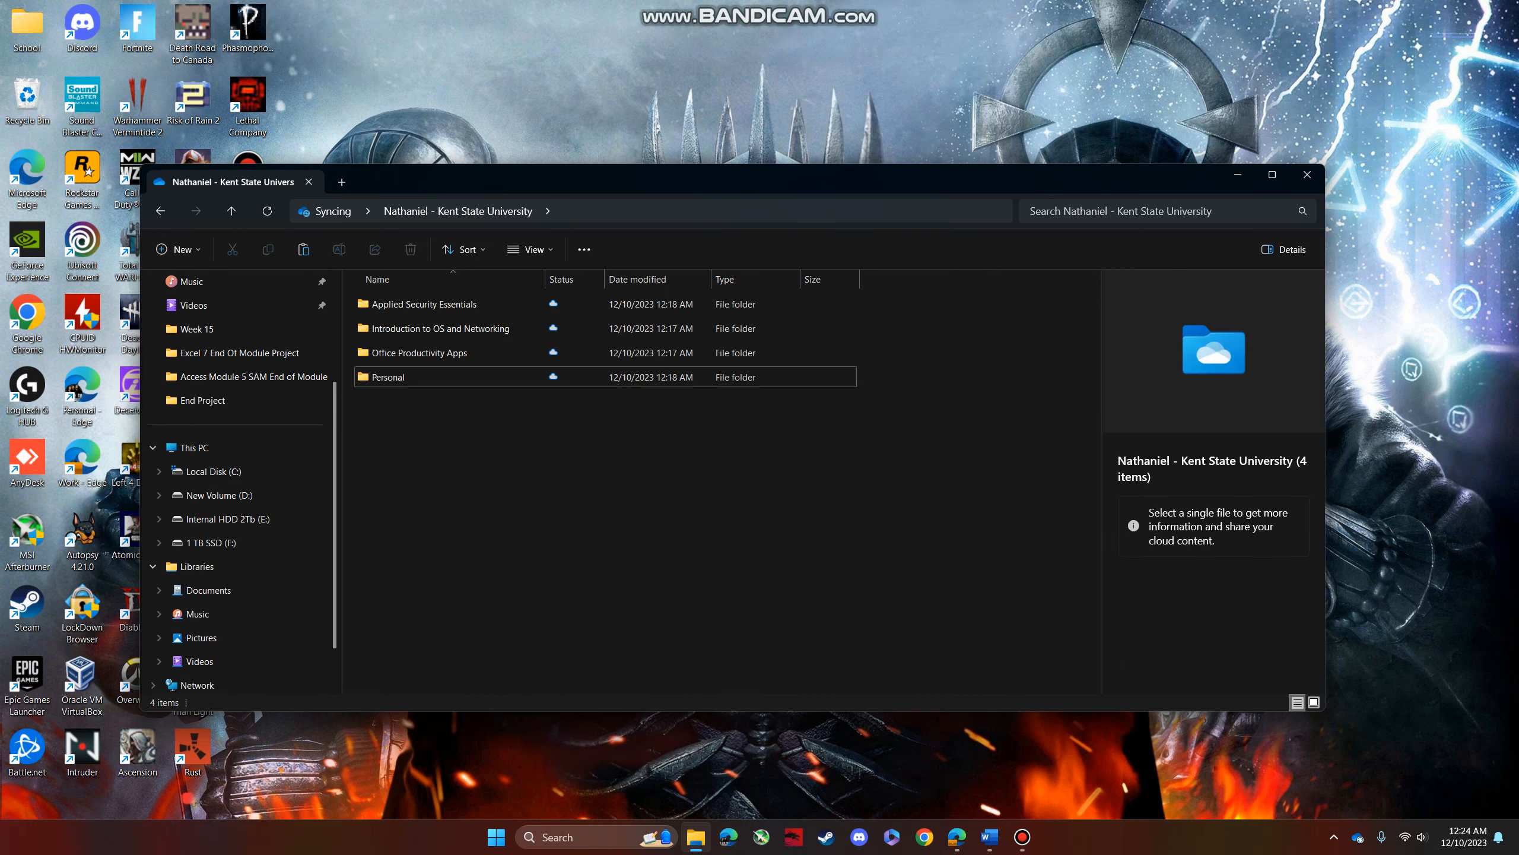
{"action": "scroll", "coordinate": [239, 419], "scroll_direction": "up", "scroll_amount": 1}
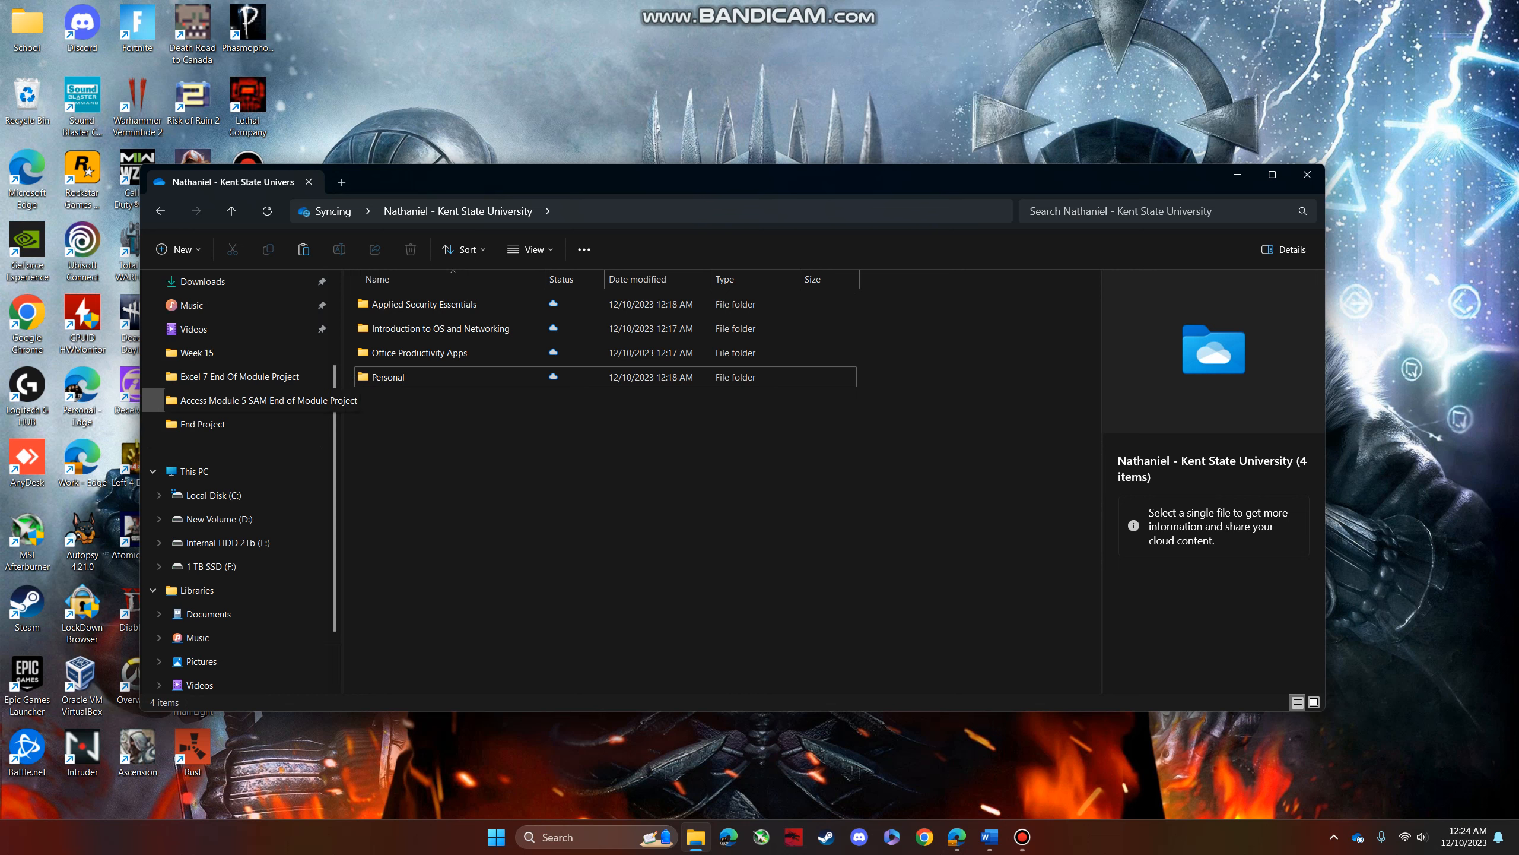
{"action": "scroll", "coordinate": [239, 419], "scroll_direction": "up", "scroll_amount": 1}
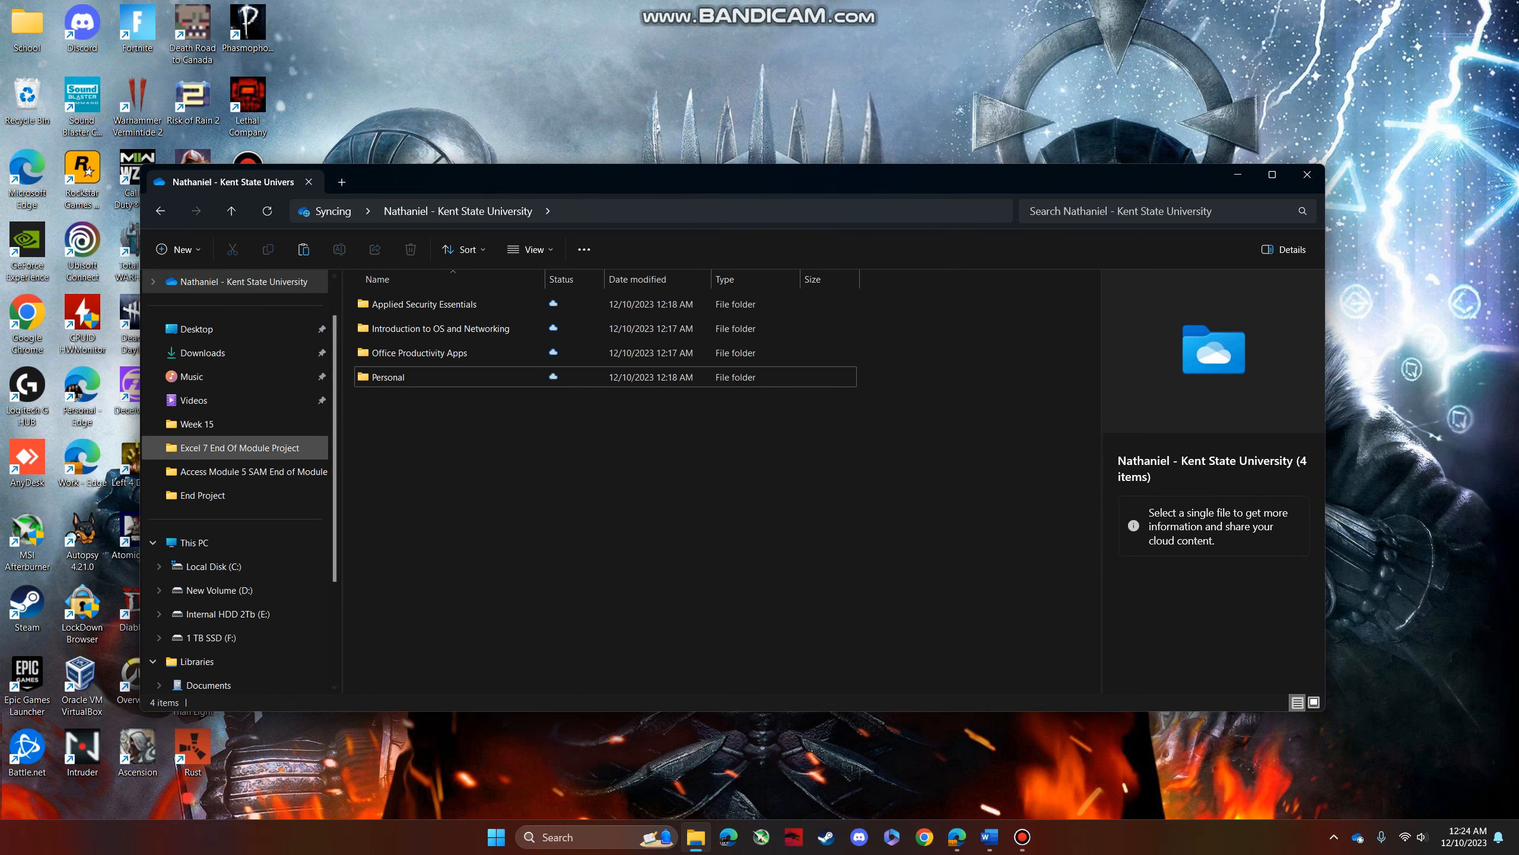
- Look through the Pictures, Documents and Videos libraries, check the contents of the Captures folder, and return to Videos
{"action": "scroll", "coordinate": [239, 447], "scroll_direction": "down", "scroll_amount": 2}
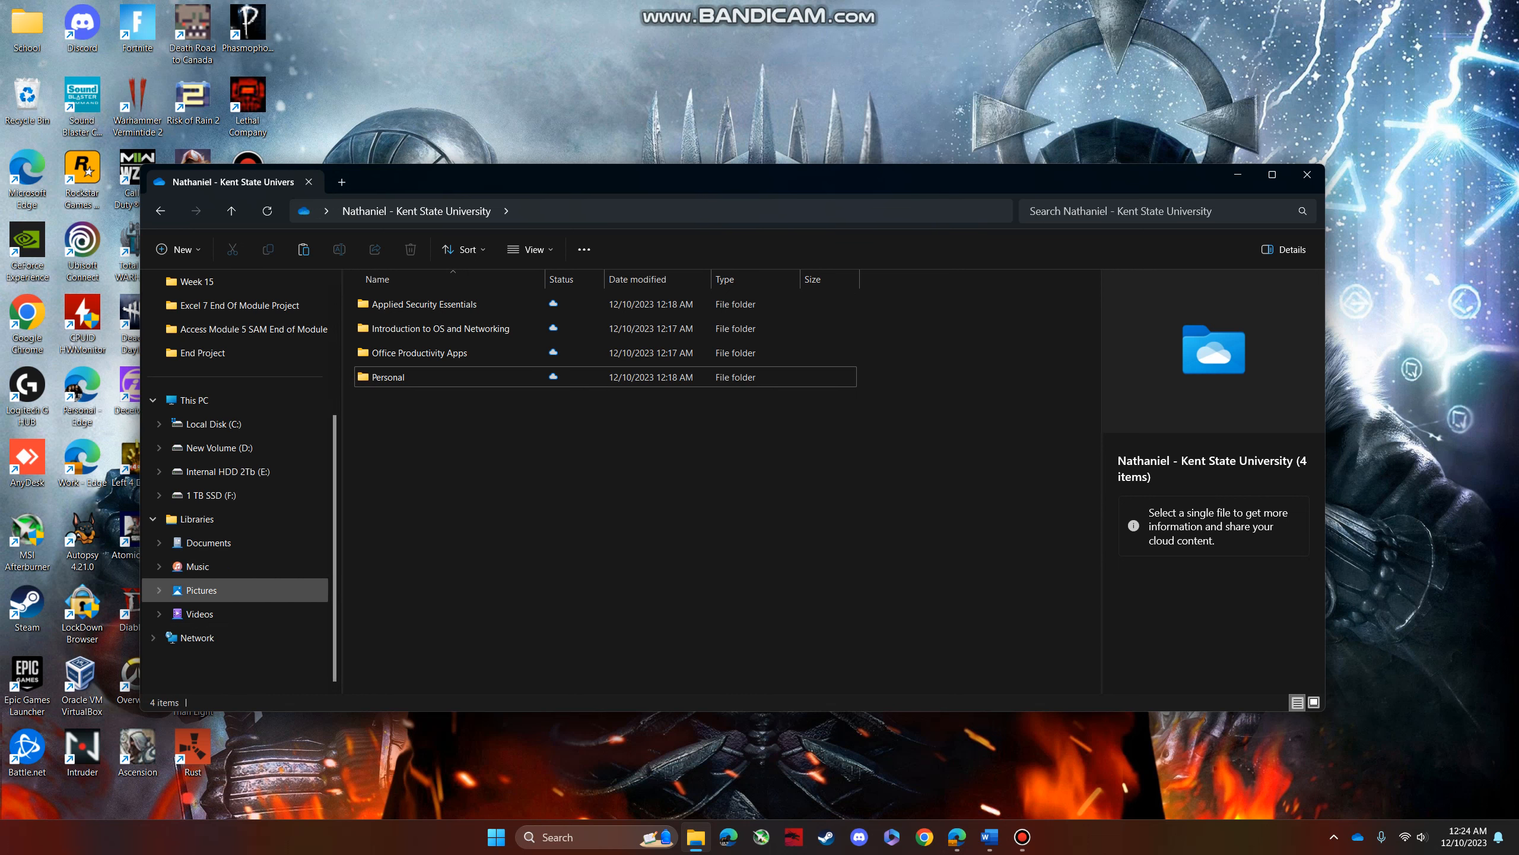
{"action": "left_click", "coordinate": [202, 590]}
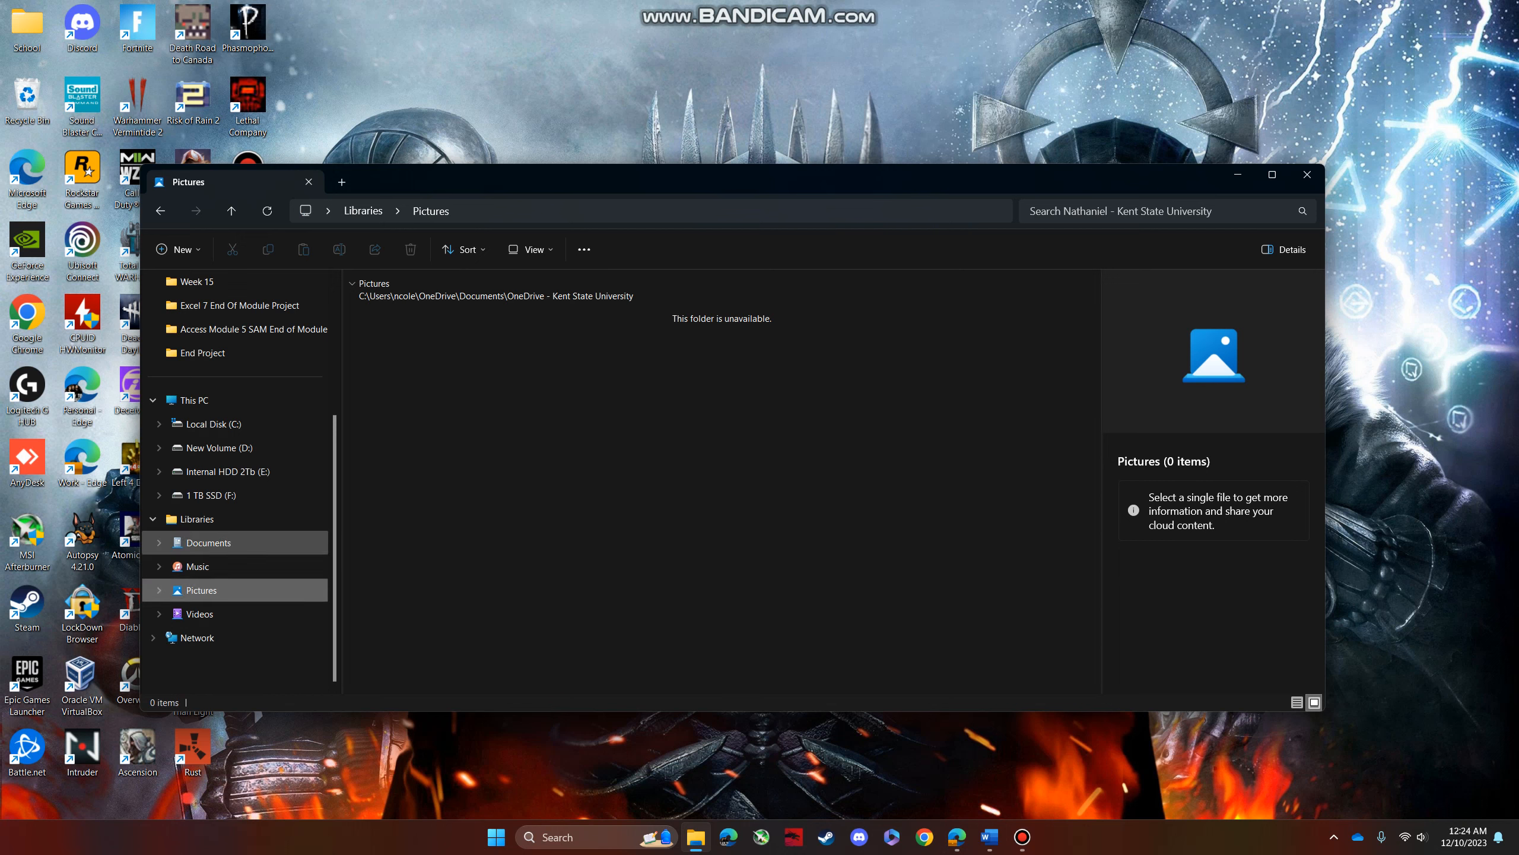
{"action": "left_click", "coordinate": [208, 542]}
{"action": "left_click", "coordinate": [198, 566]}
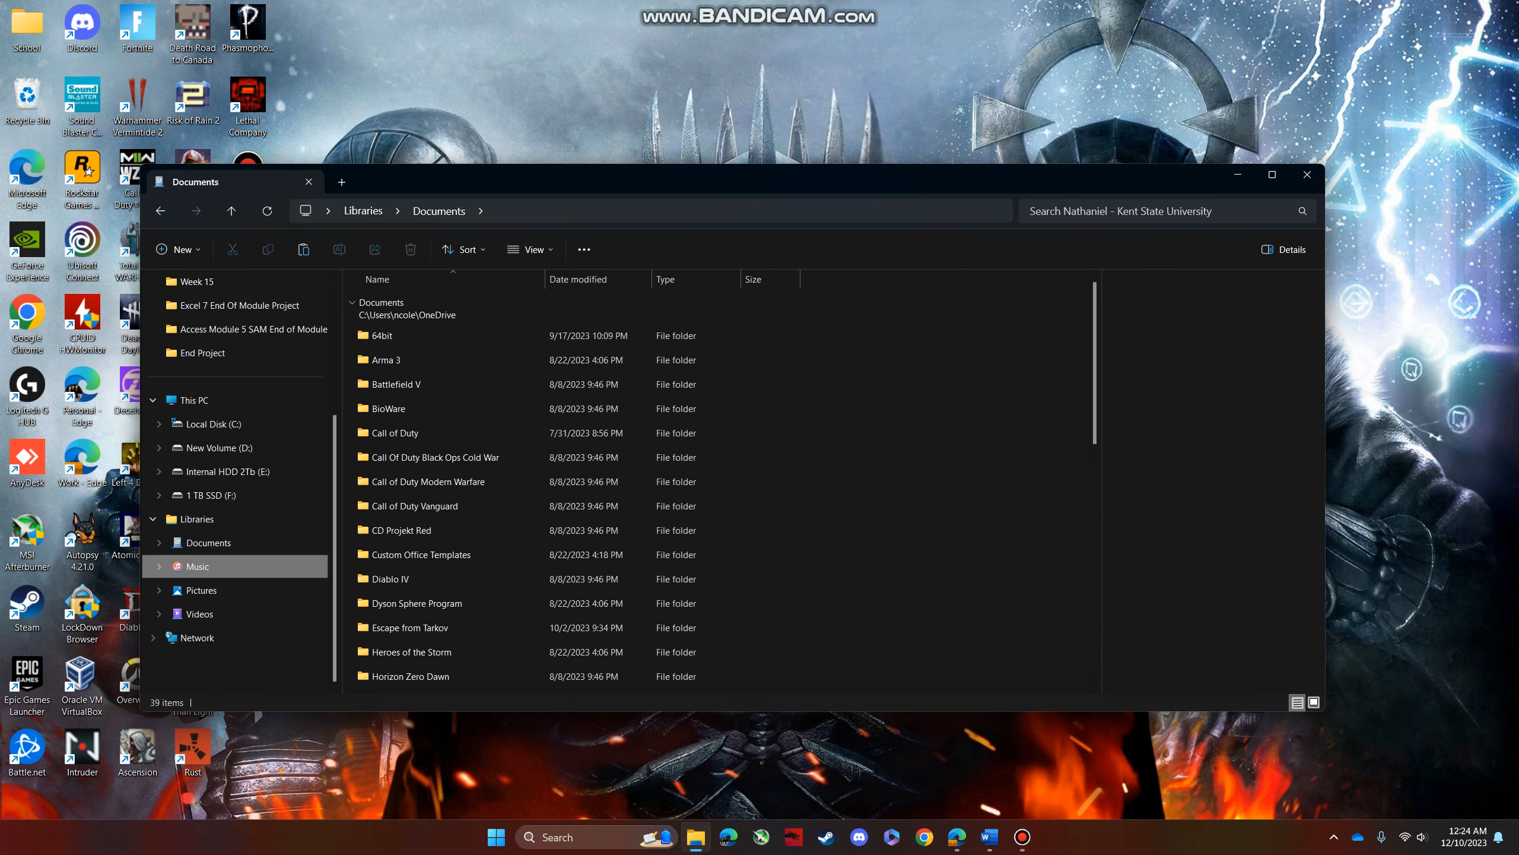
{"action": "left_click", "coordinate": [200, 614]}
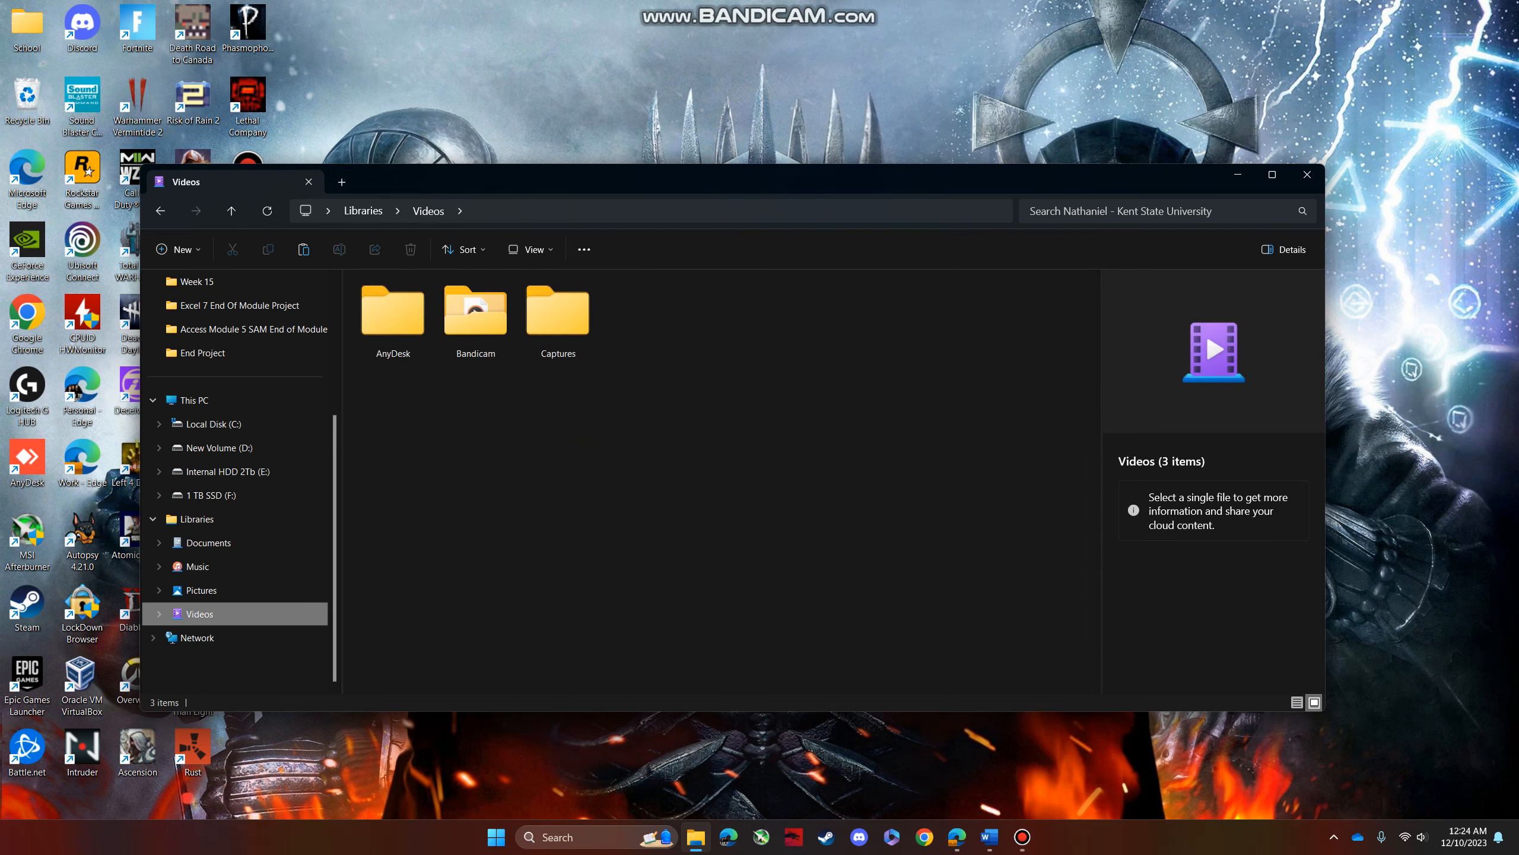
{"action": "left_click", "coordinate": [558, 317]}
{"action": "double_click", "coordinate": [558, 317]}
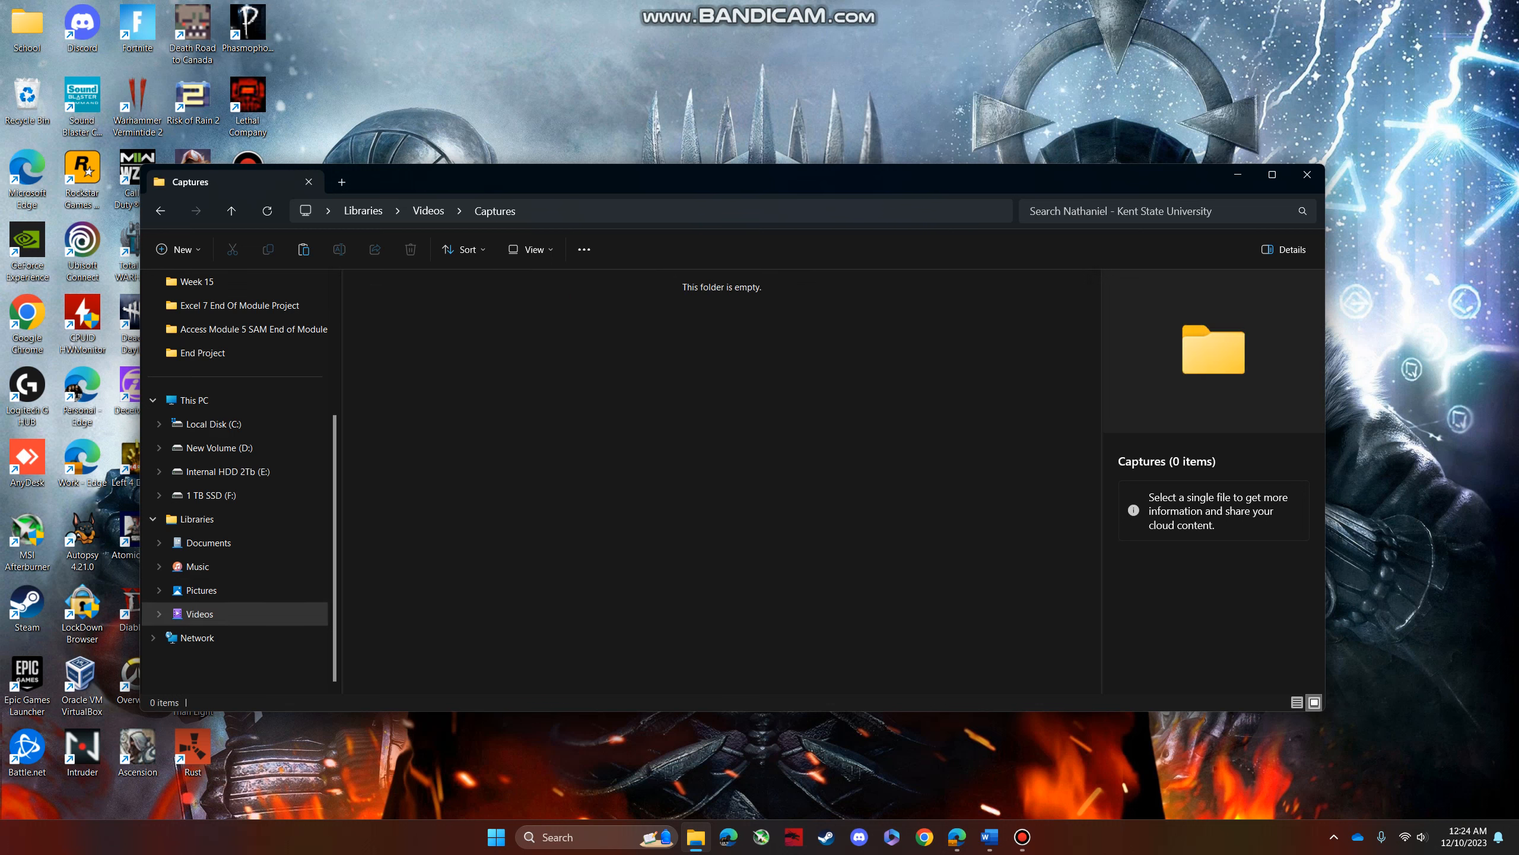
{"action": "left_click", "coordinate": [161, 211]}
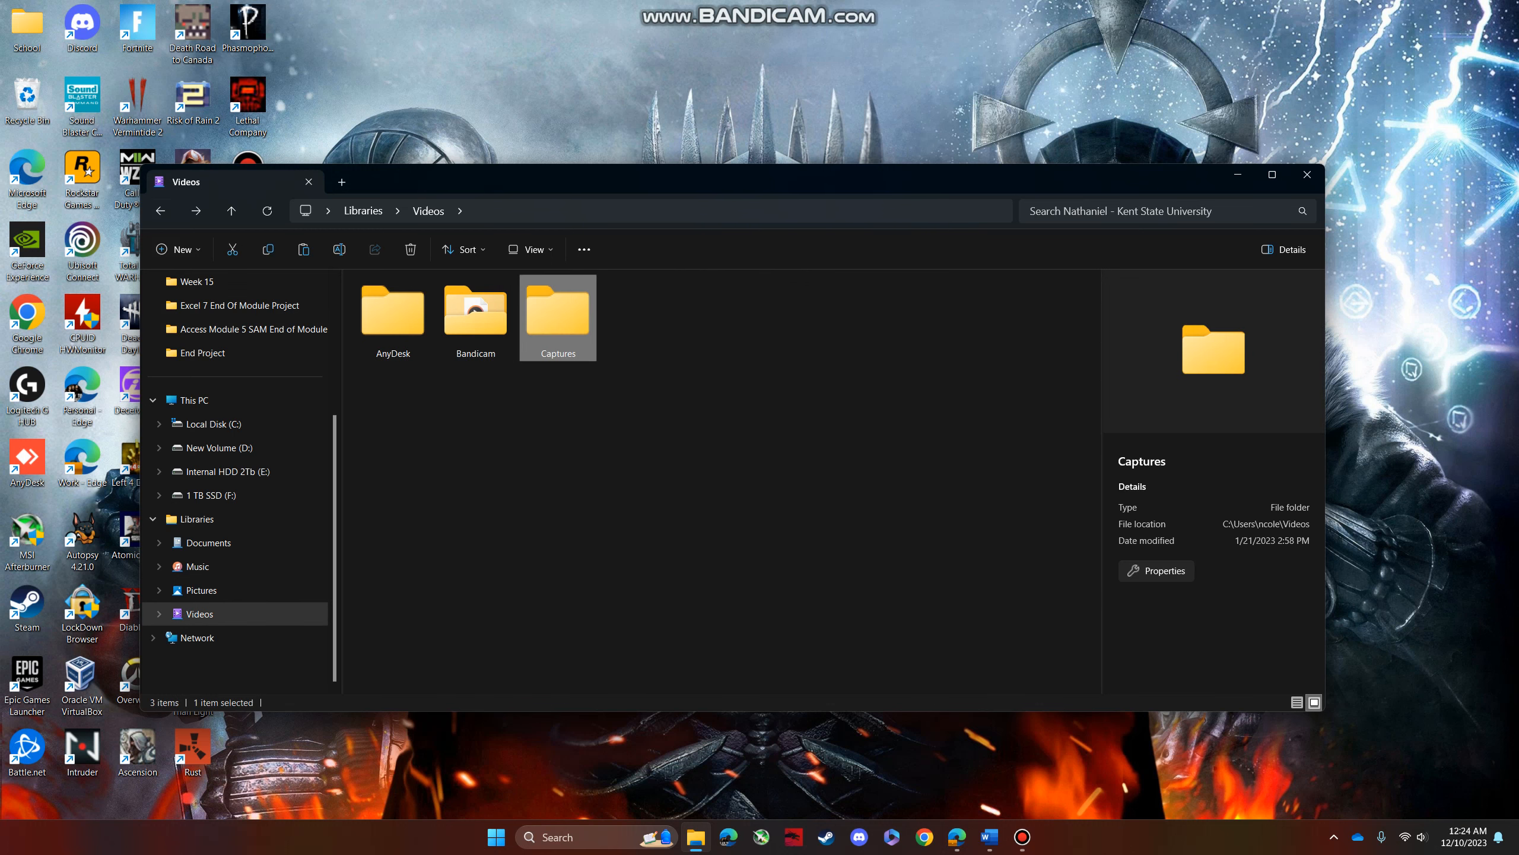
- Move the Captures folder from the Videos library into the Kent State University OneDrive folder and open that OneDrive folder
{"action": "right_click", "coordinate": [563, 351]}
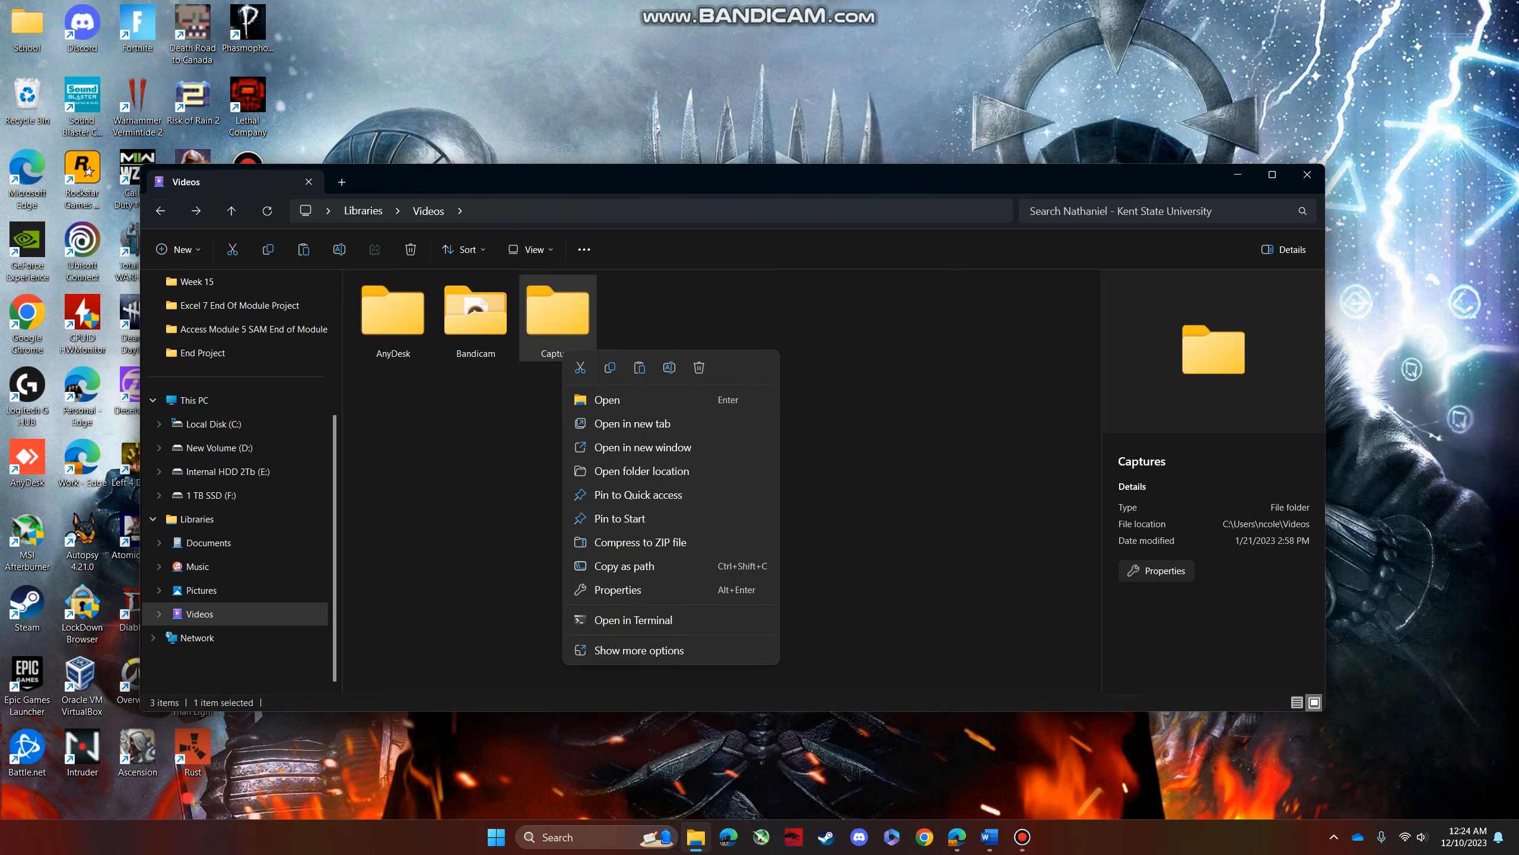
{"action": "left_click", "coordinate": [558, 320]}
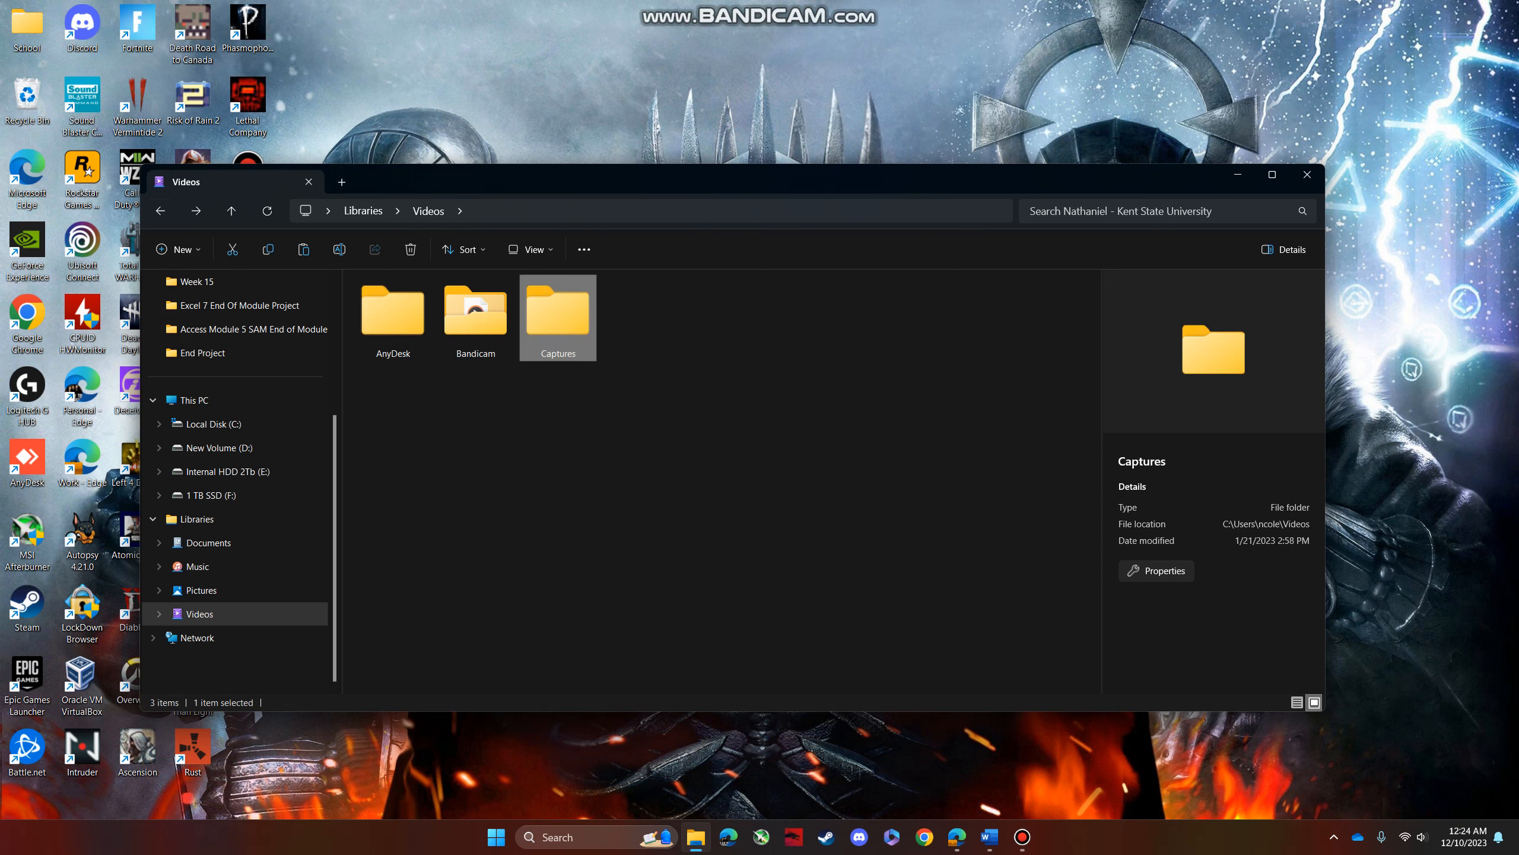
{"action": "scroll", "coordinate": [239, 479], "scroll_direction": "up", "scroll_amount": 3}
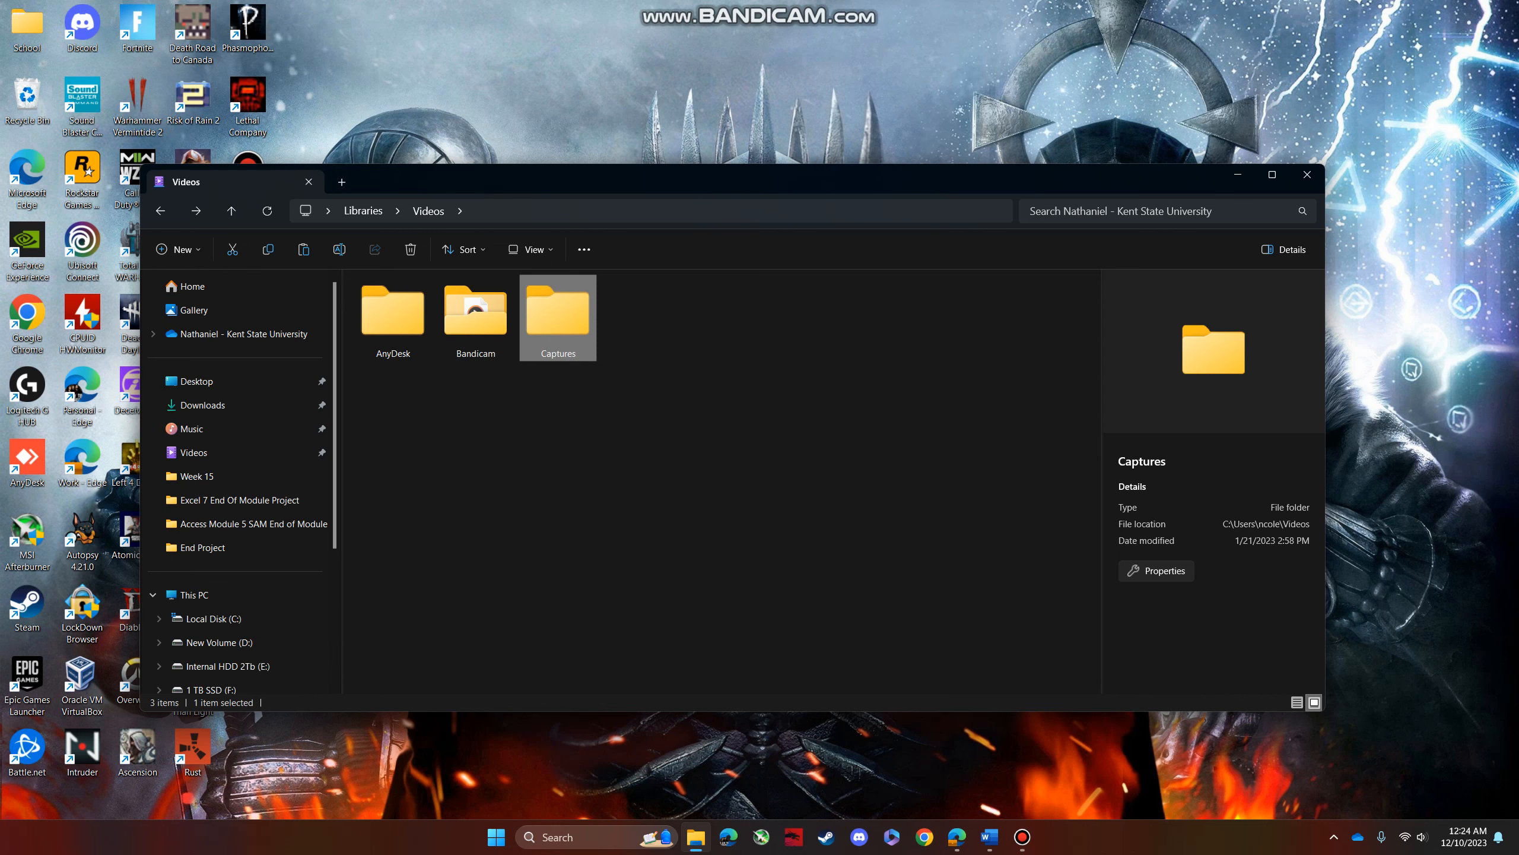
{"action": "left_click_drag", "start_coordinate": [559, 320], "coordinate": [248, 335]}
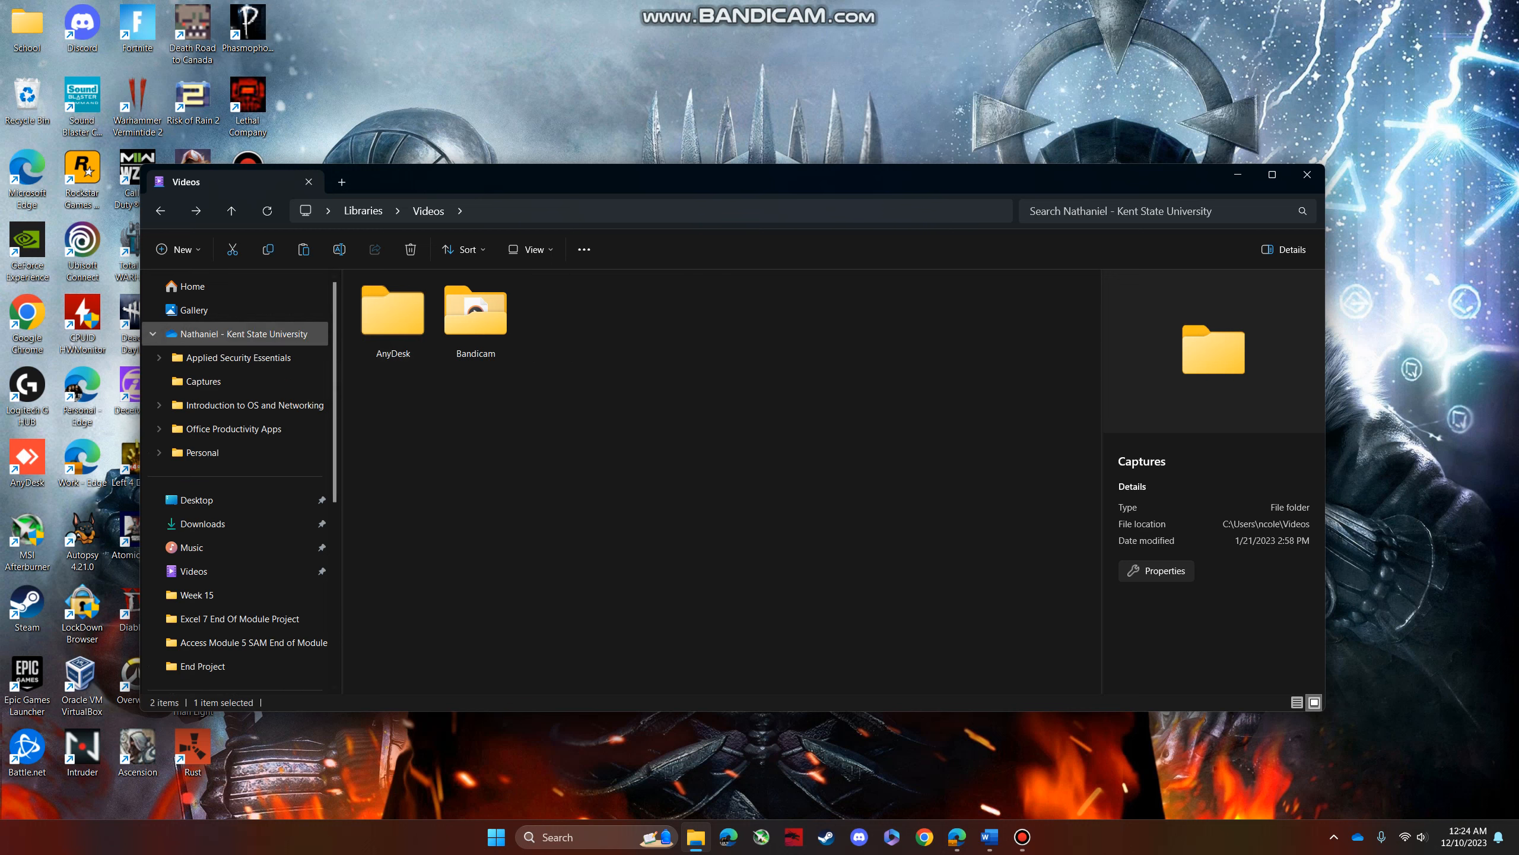
{"action": "left_click", "coordinate": [248, 333]}
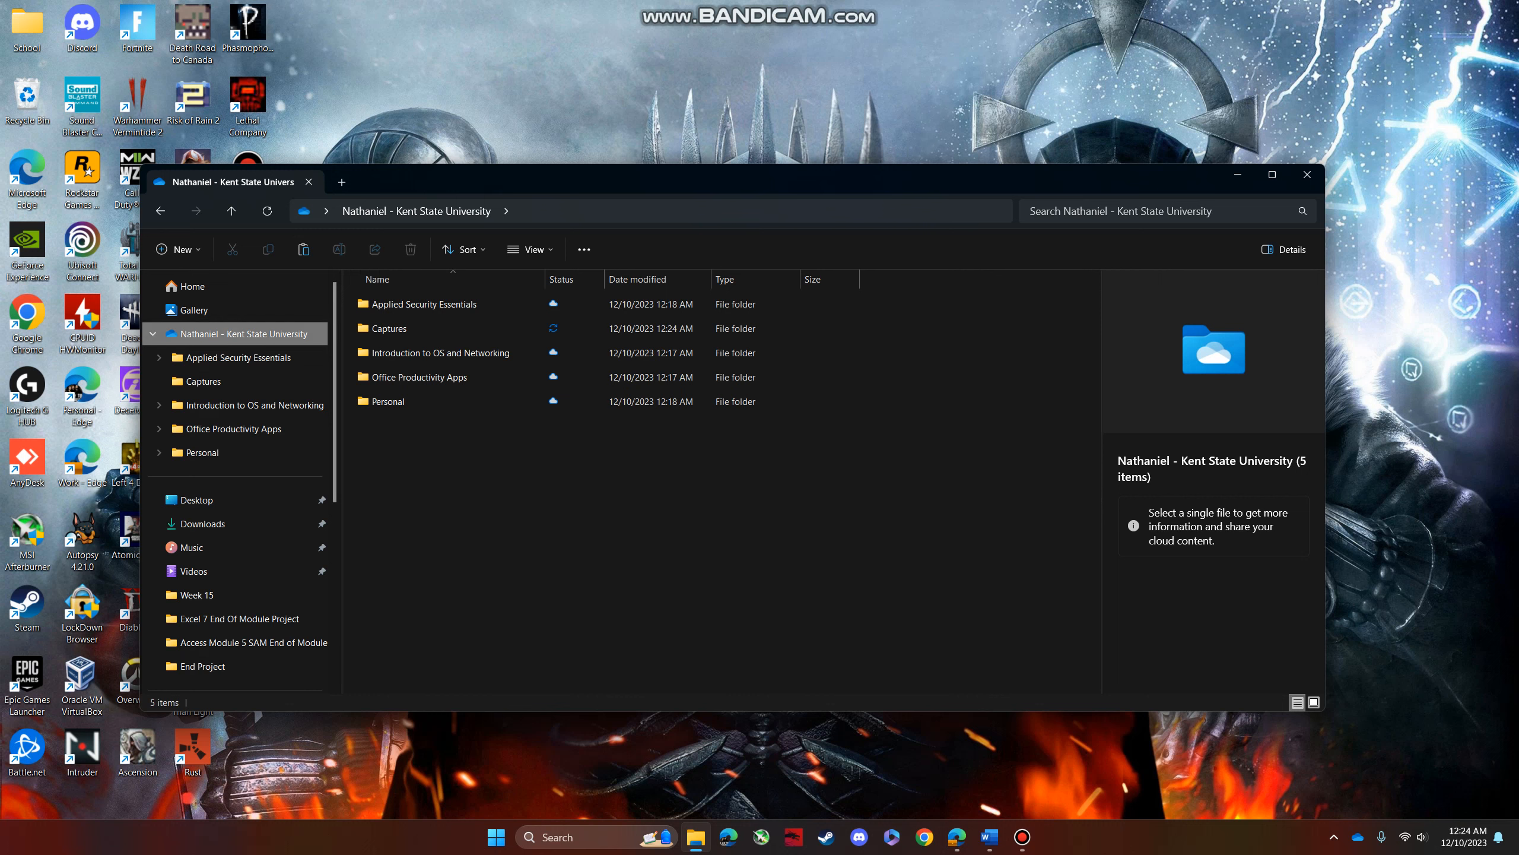
- Review the account, sync and folder backup options in the settings of the Kent State University OneDrive, and close them without changes
{"action": "right_click", "coordinate": [273, 333]}
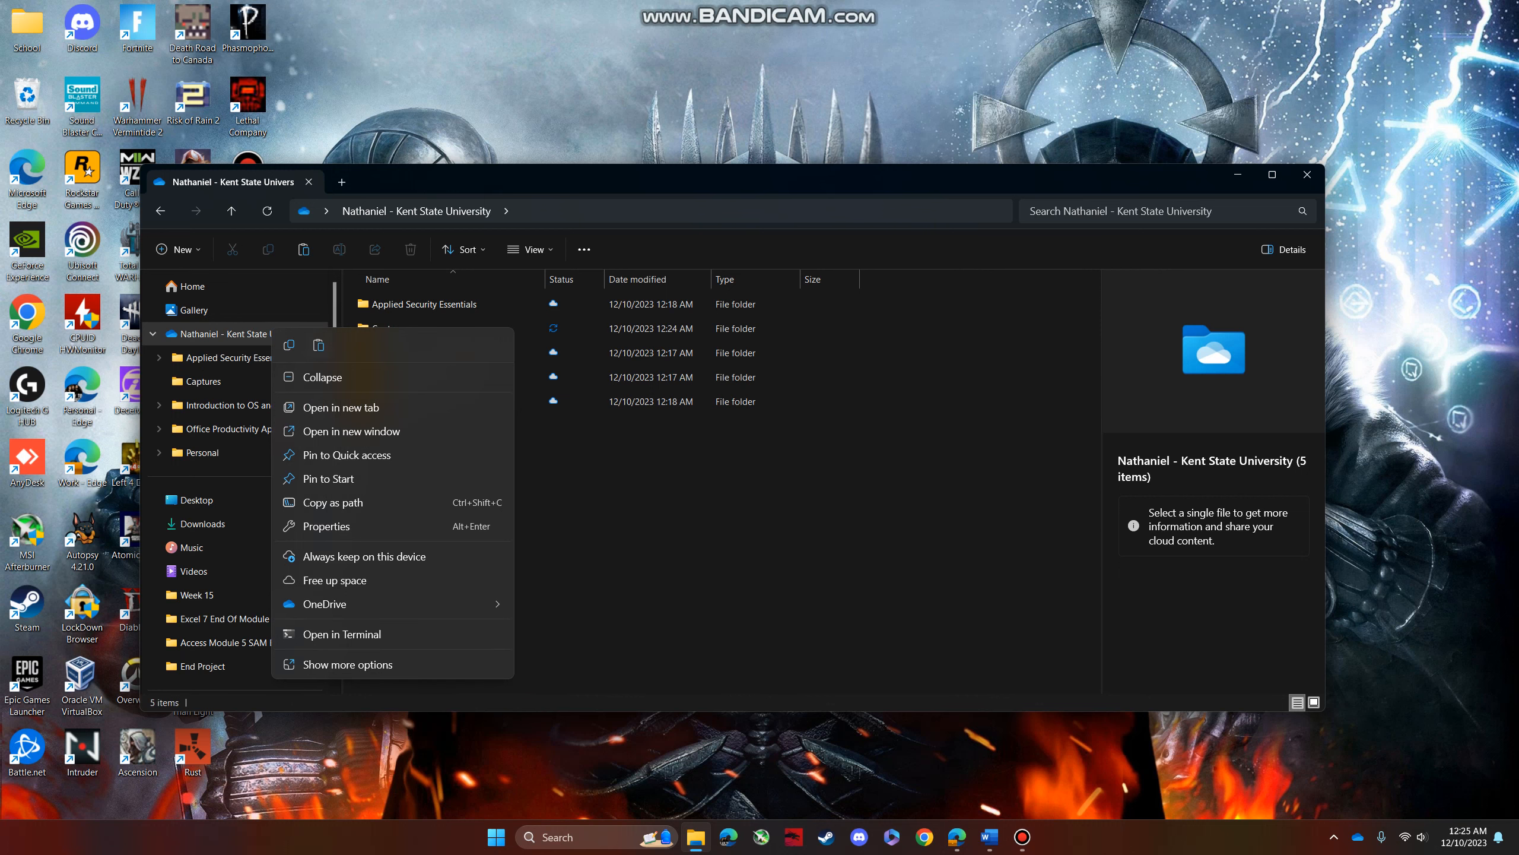
{"action": "mouse_move", "coordinate": [359, 603]}
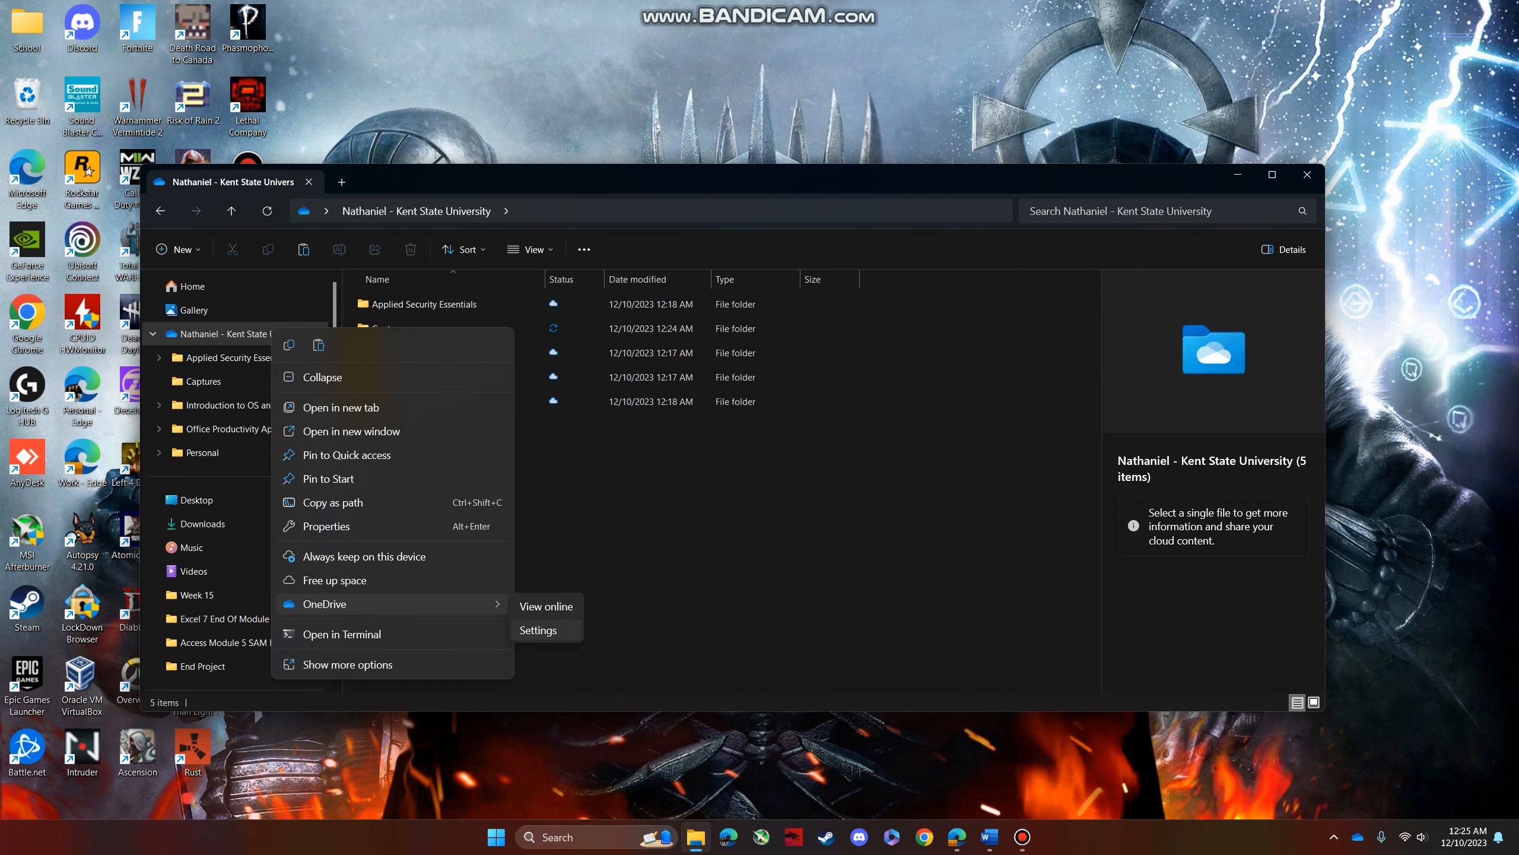
{"action": "left_click", "coordinate": [538, 630]}
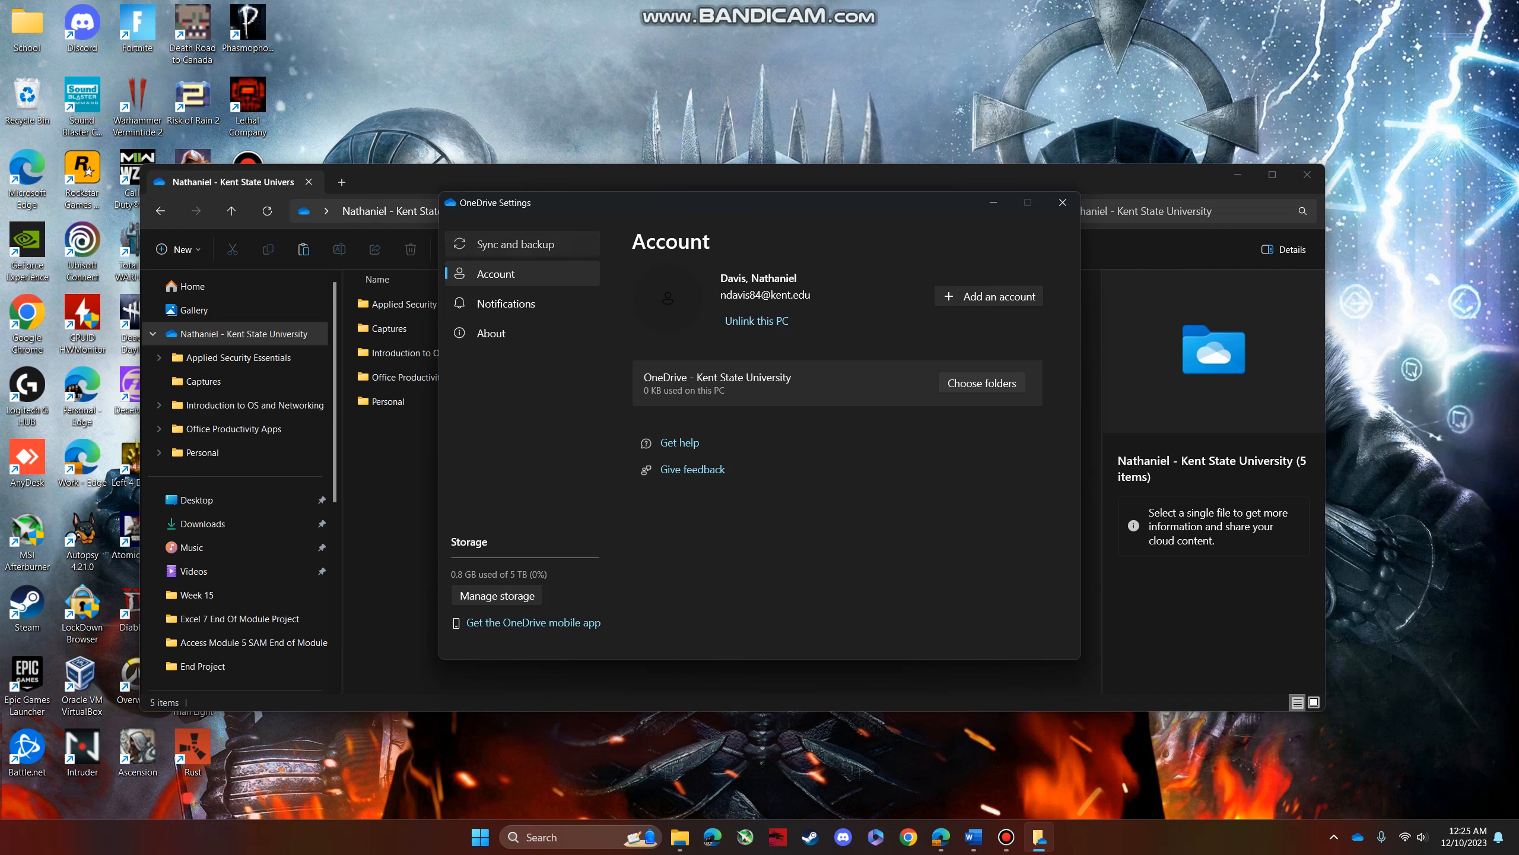
{"action": "left_click", "coordinate": [516, 244]}
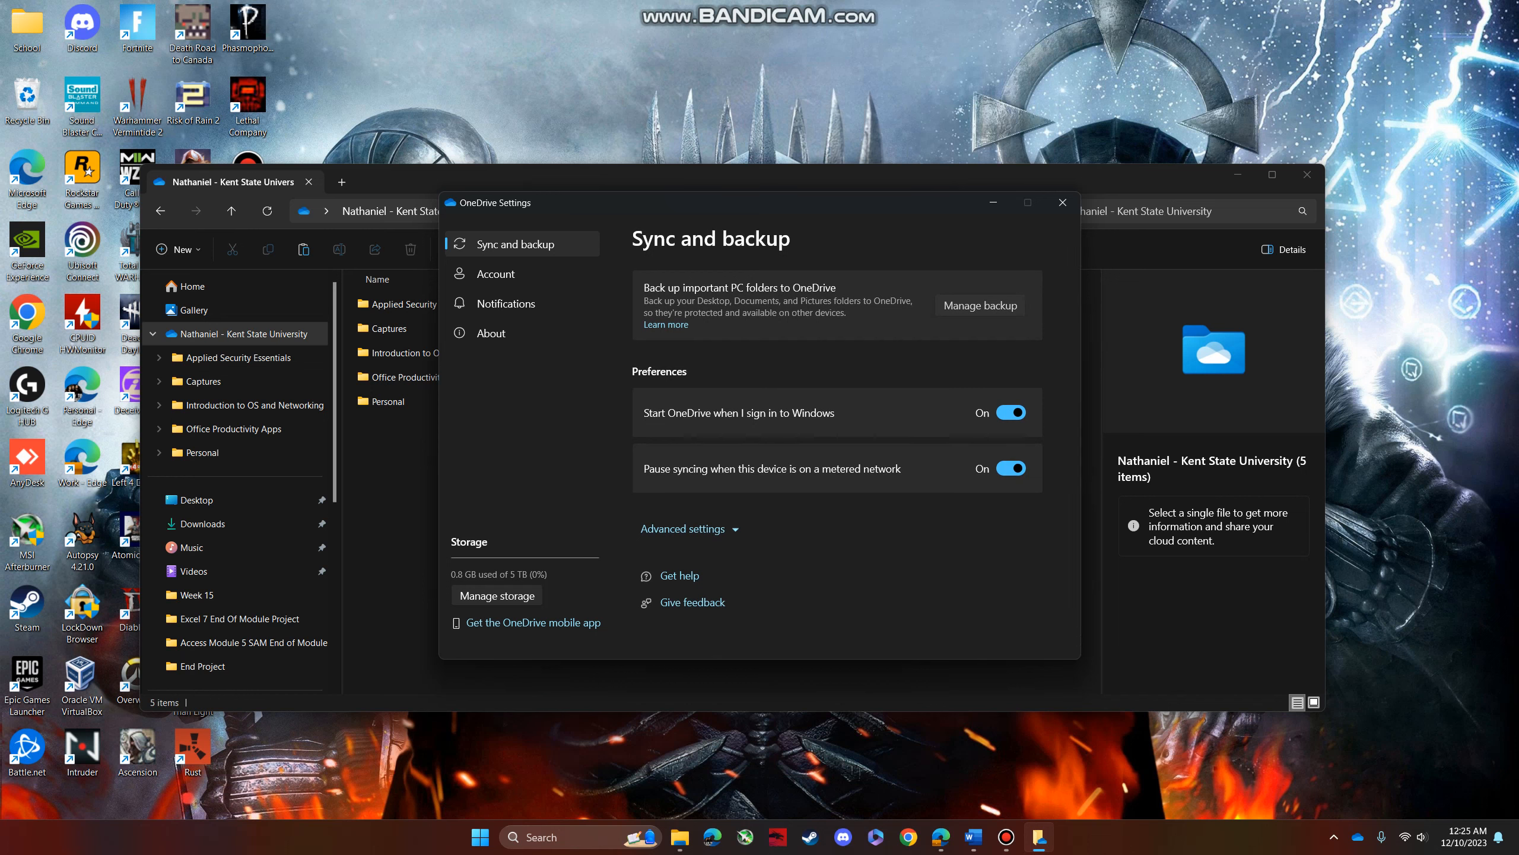
{"action": "left_click", "coordinate": [980, 306]}
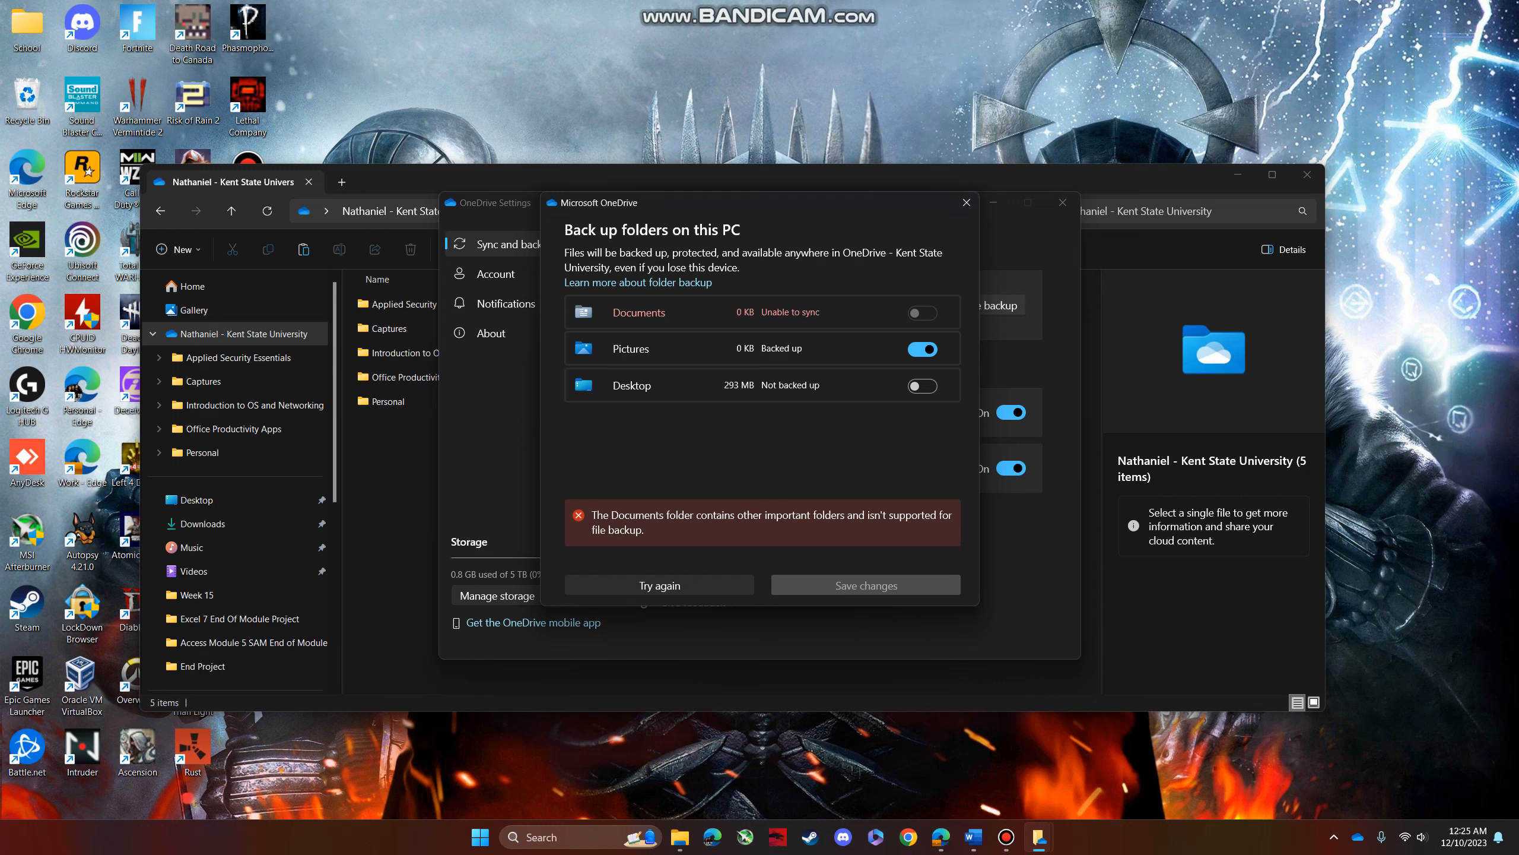
{"action": "left_click", "coordinate": [966, 203]}
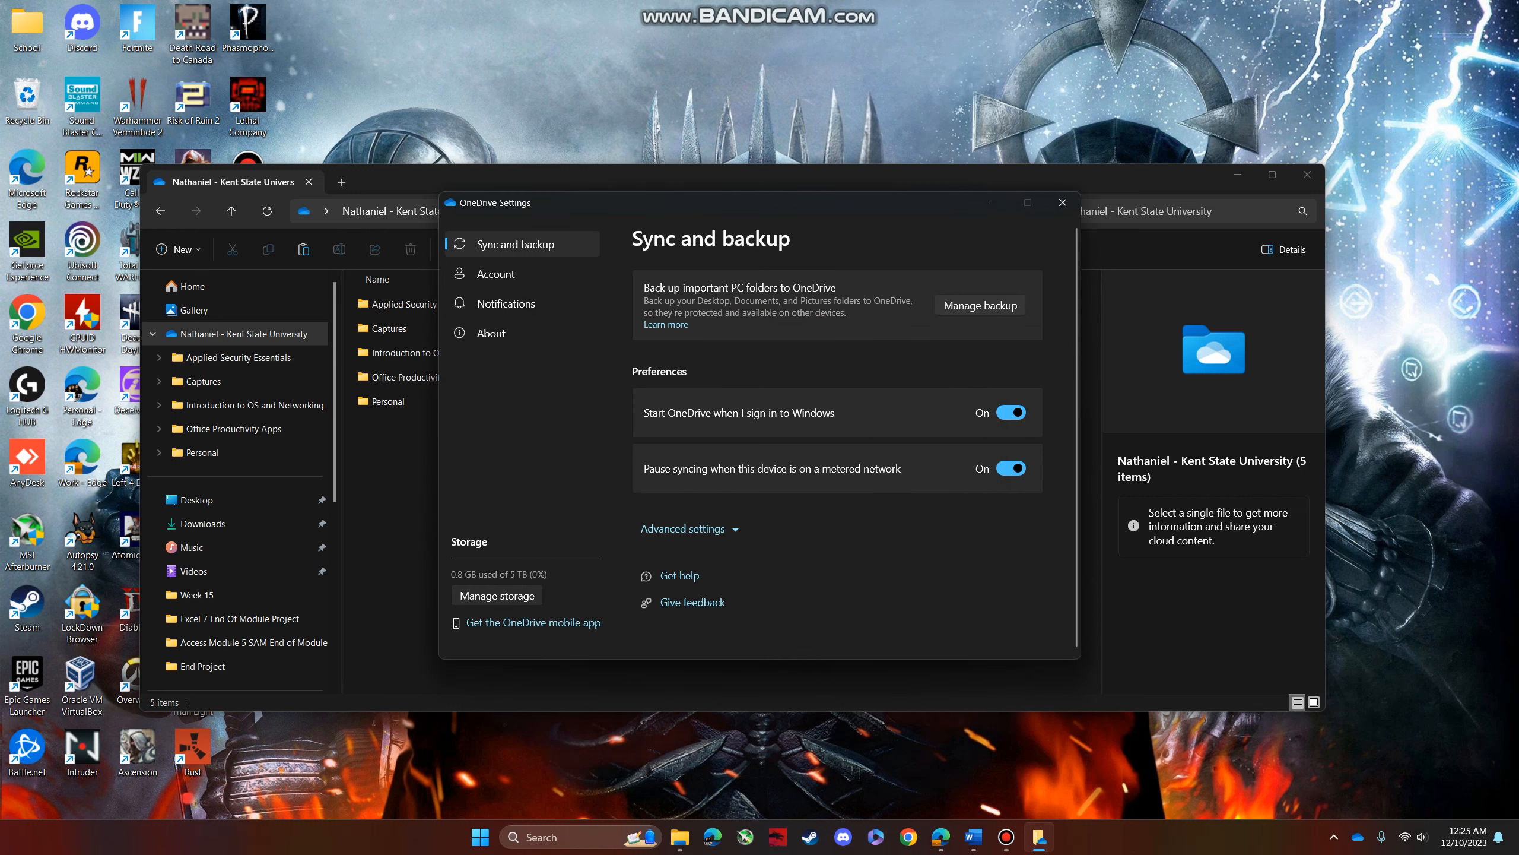
{"action": "left_click", "coordinate": [1062, 203]}
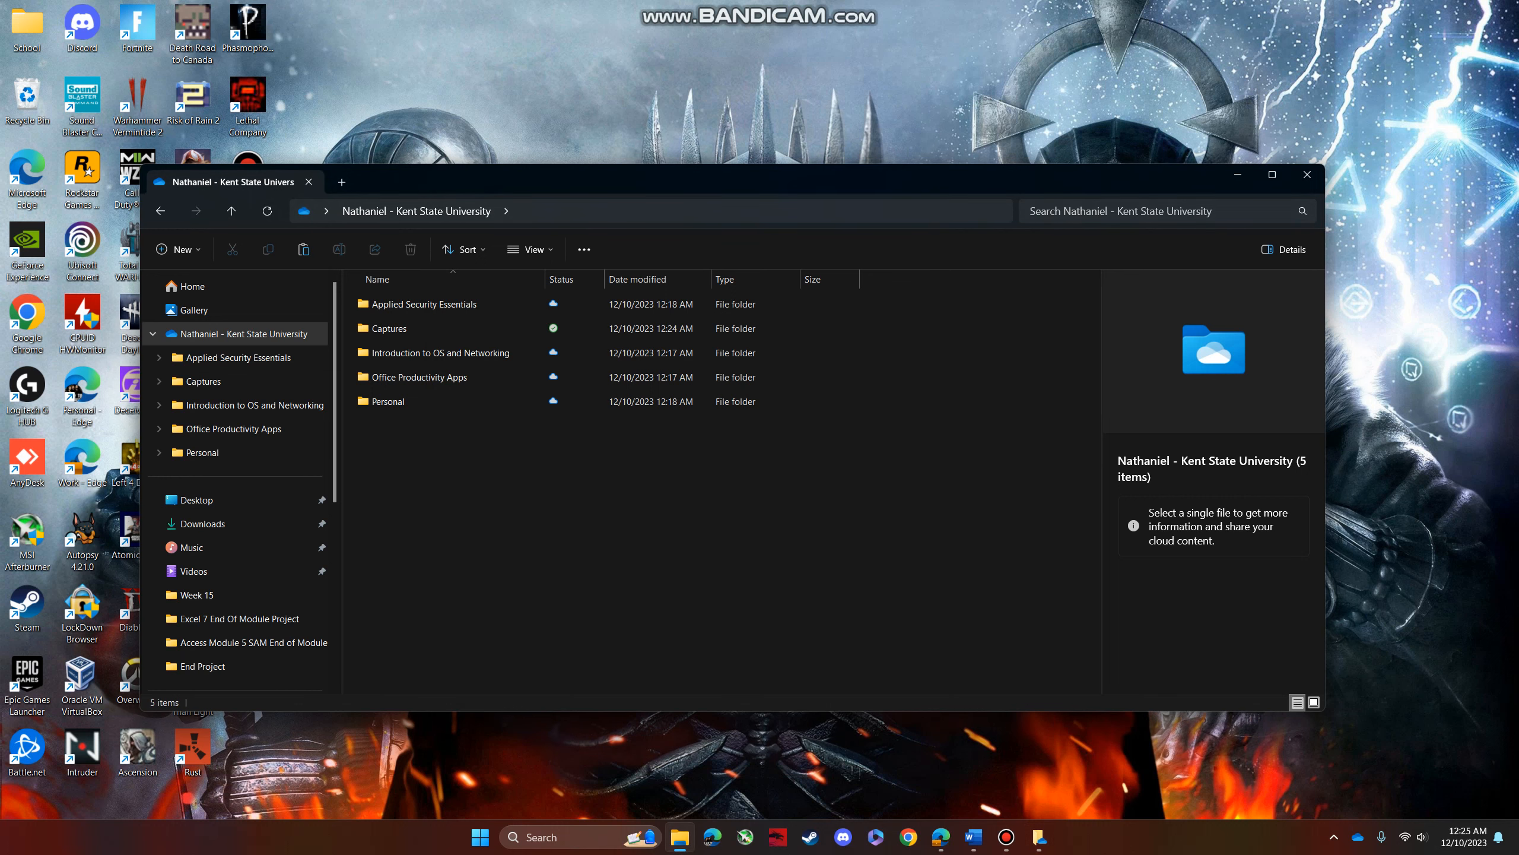
- View the item types that can be created in the OneDrive folder, dismiss them, and check the Office Productivity Apps folder's details
{"action": "left_click_drag", "start_coordinate": [837, 179], "coordinate": [828, 276]}
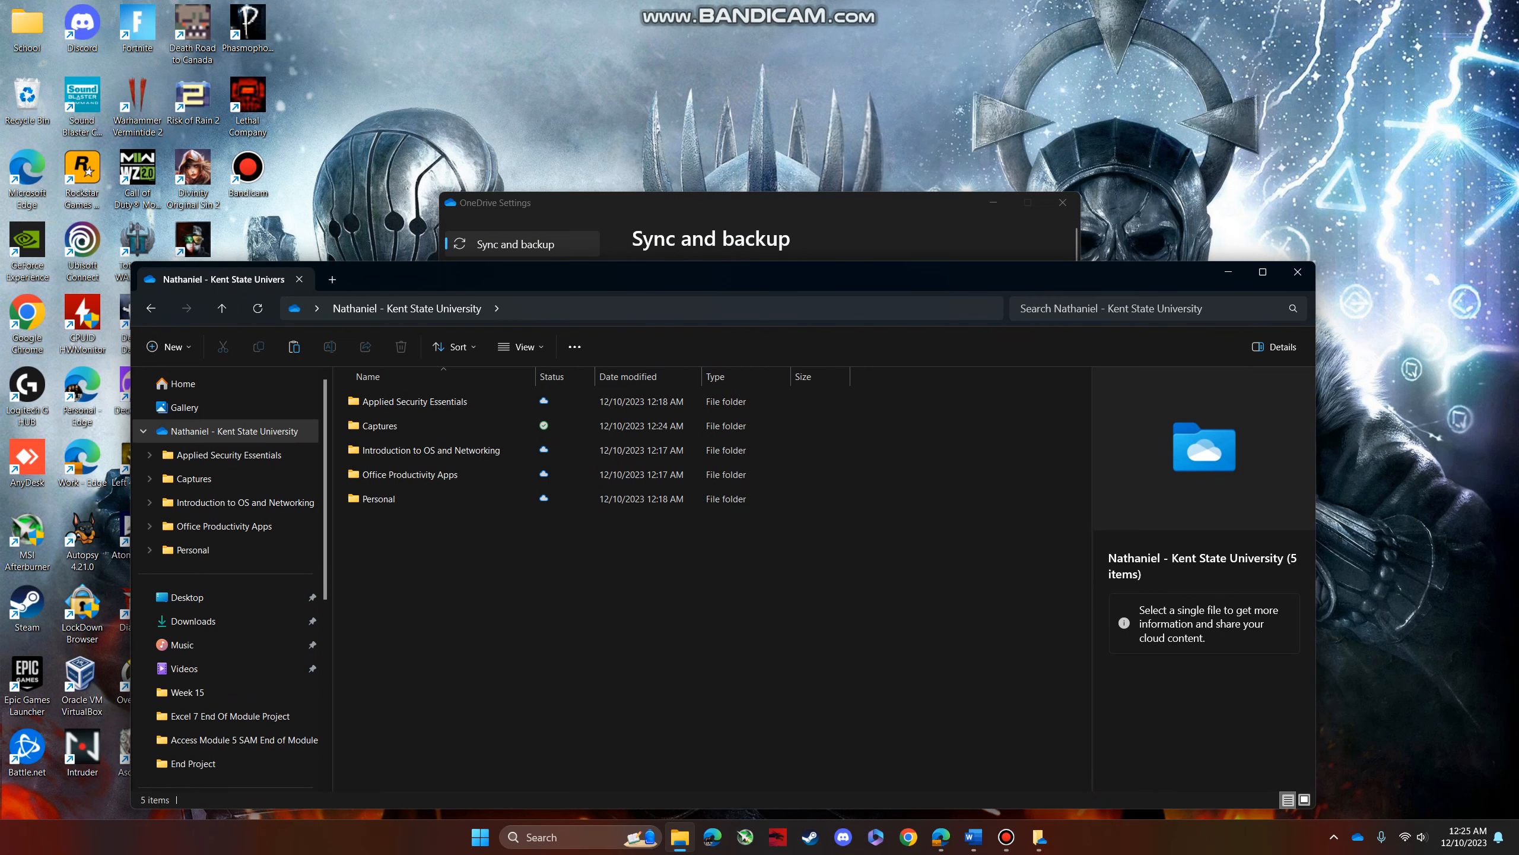
{"action": "right_click", "coordinate": [393, 566]}
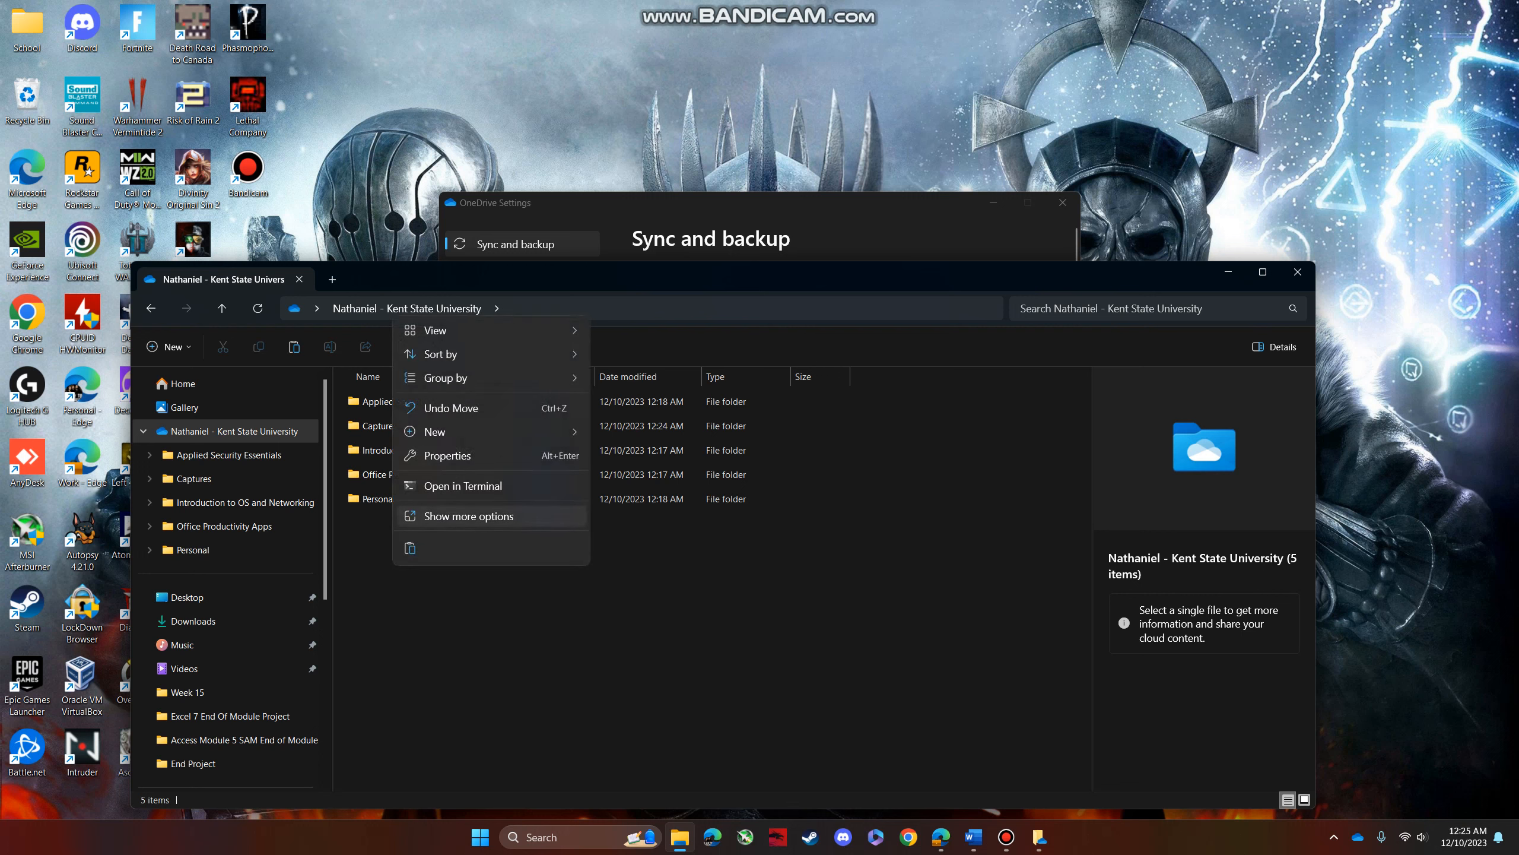
{"action": "mouse_move", "coordinate": [479, 432]}
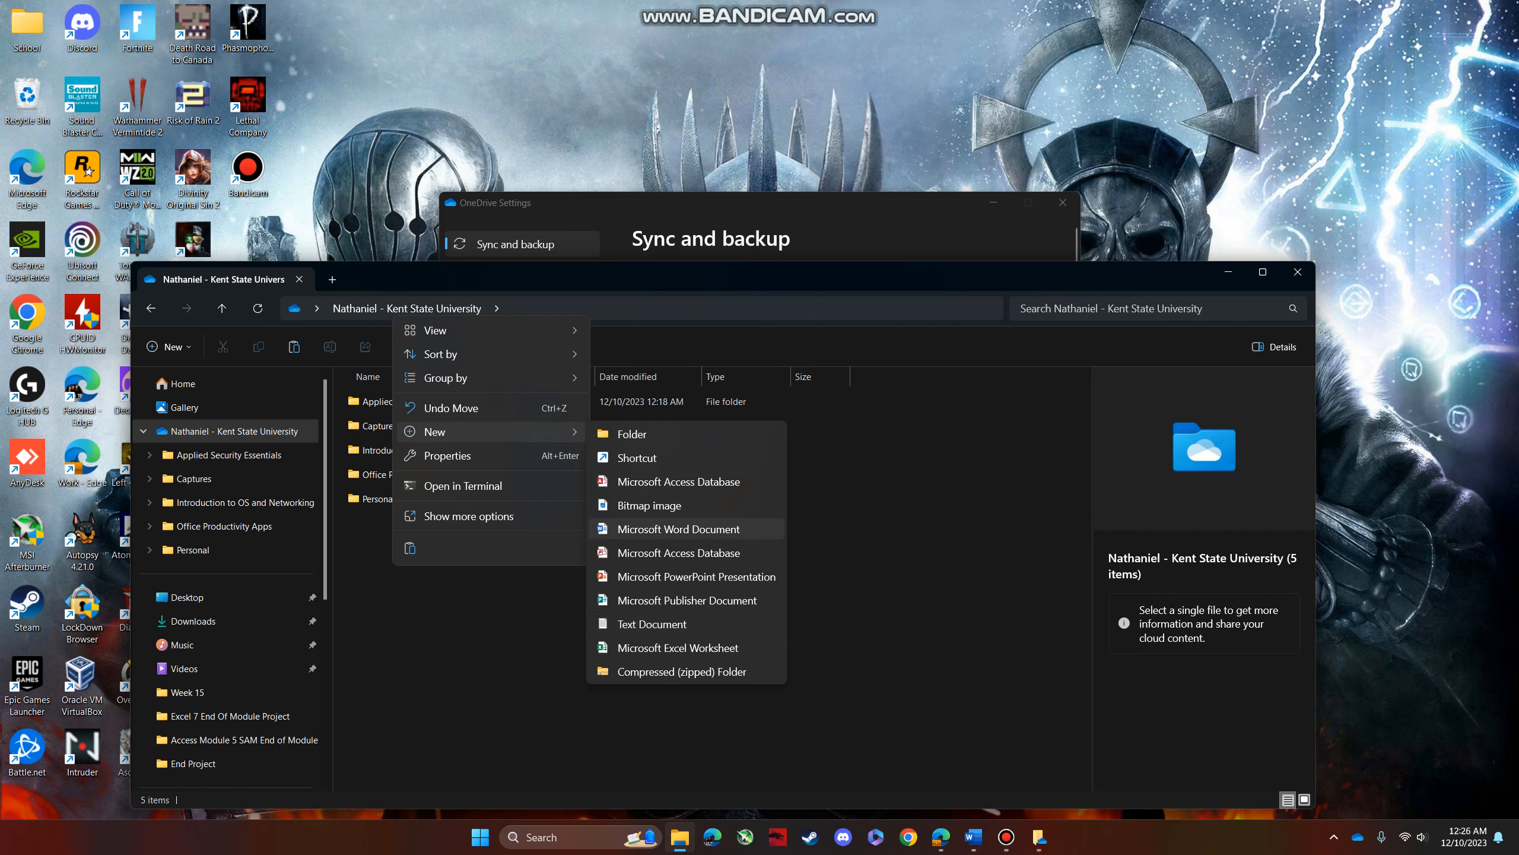
{"action": "key", "text": "Escape"}
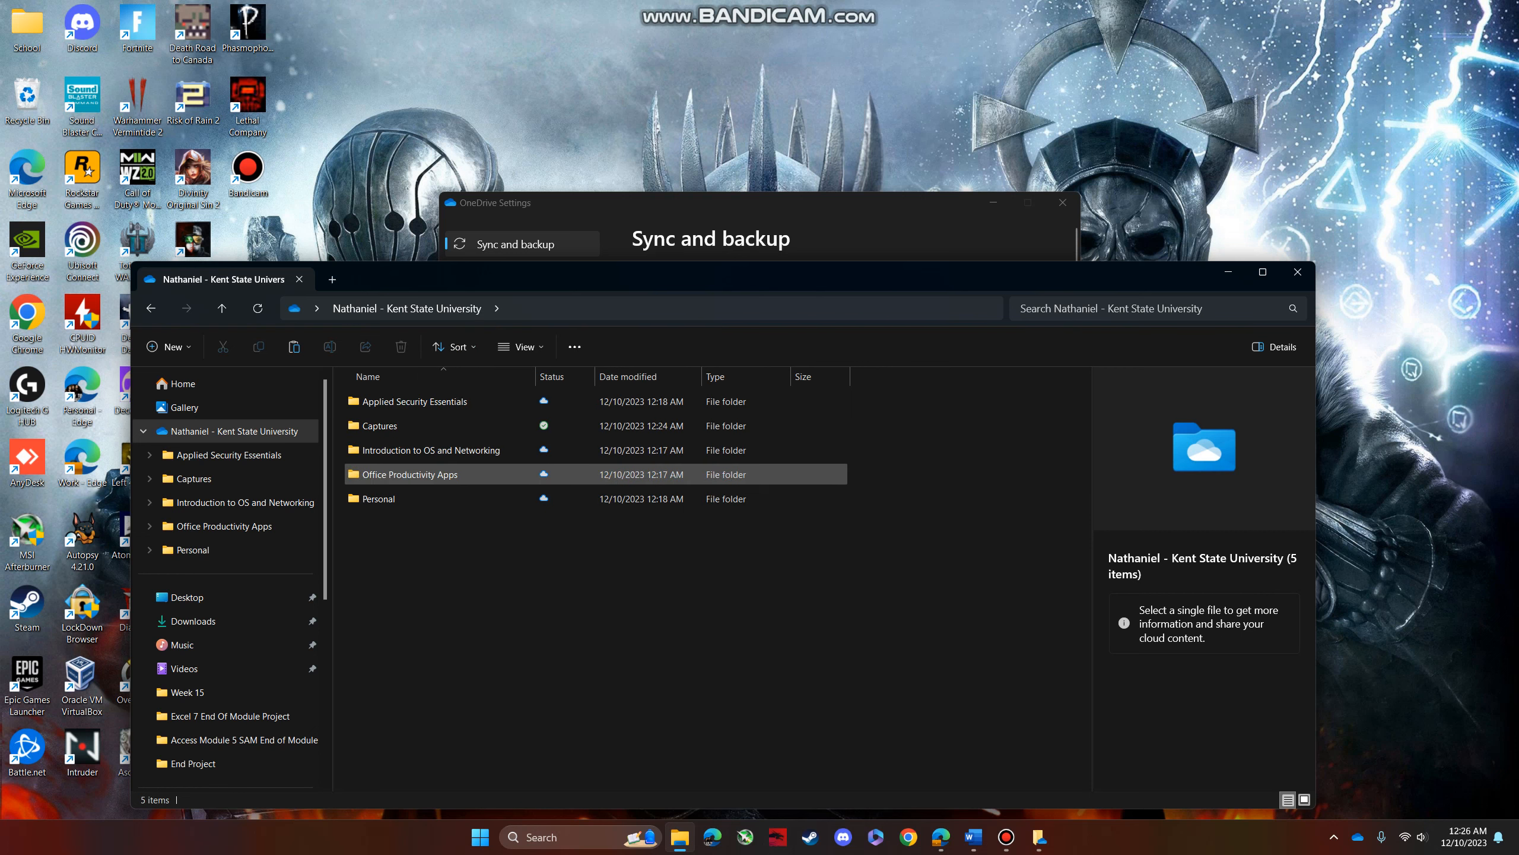
{"action": "mouse_move", "coordinate": [572, 473]}
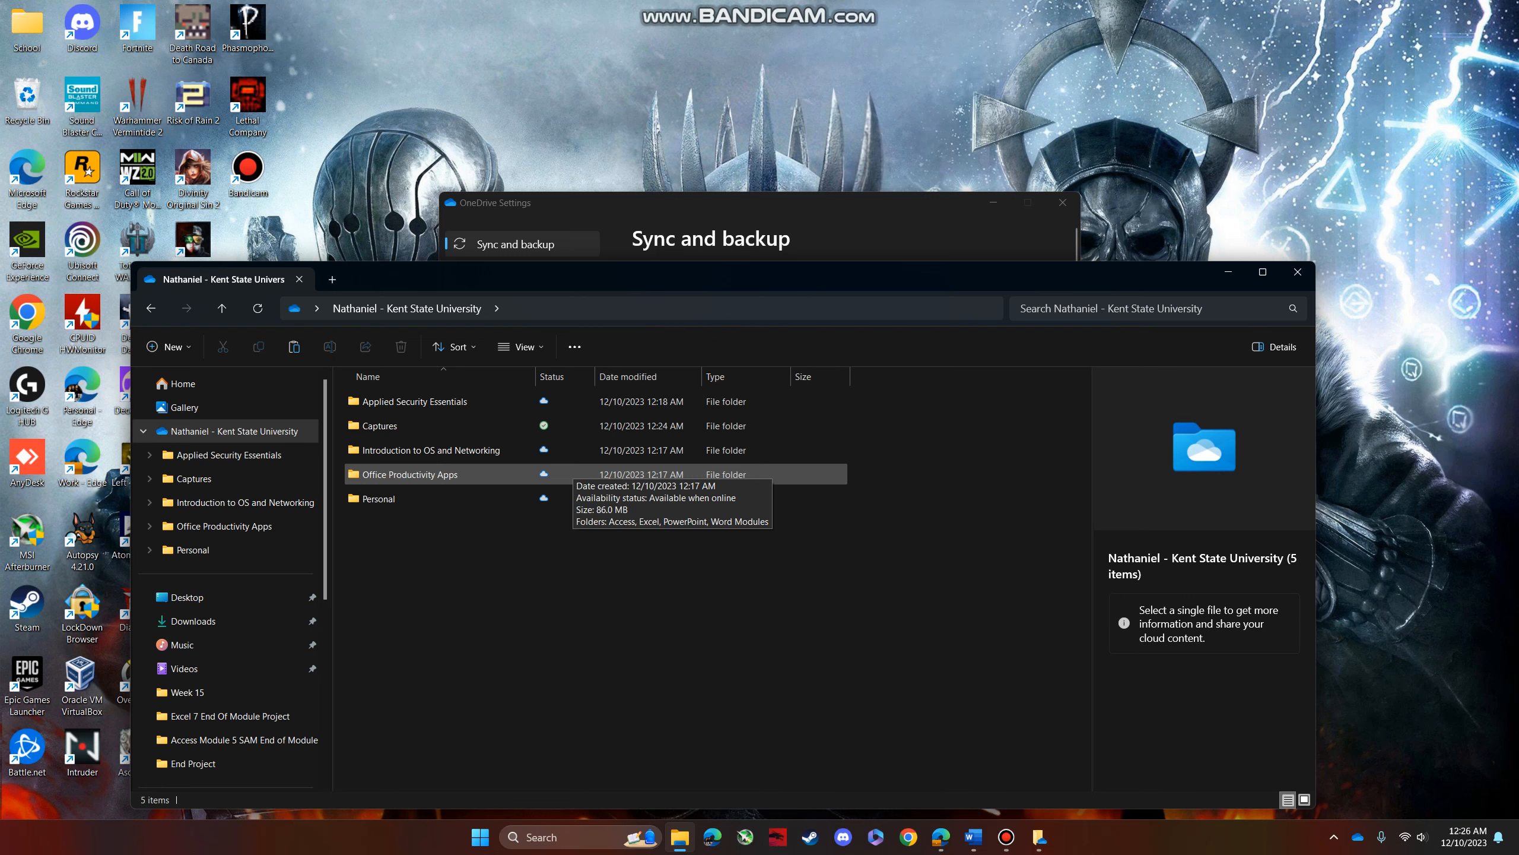
- View the OneDrive sharing options for the Introduction to OS and Networking folder and close them without sharing
{"action": "left_click_drag", "start_coordinate": [658, 276], "coordinate": [689, 131]}
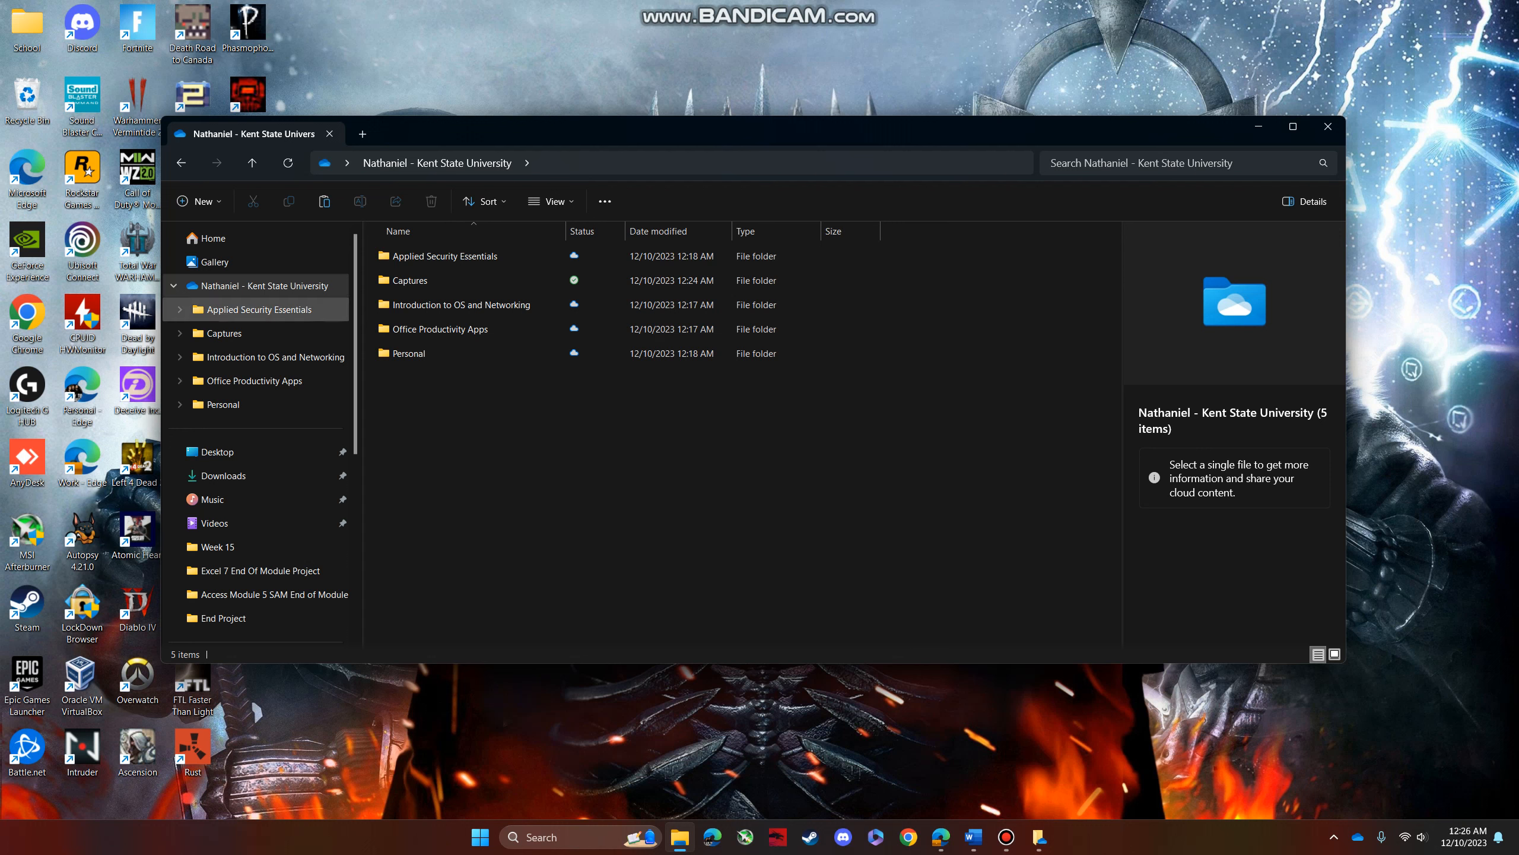
{"action": "scroll", "coordinate": [257, 405], "scroll_direction": "down", "scroll_amount": 1}
{"action": "scroll", "coordinate": [257, 306], "scroll_direction": "up", "scroll_amount": 1}
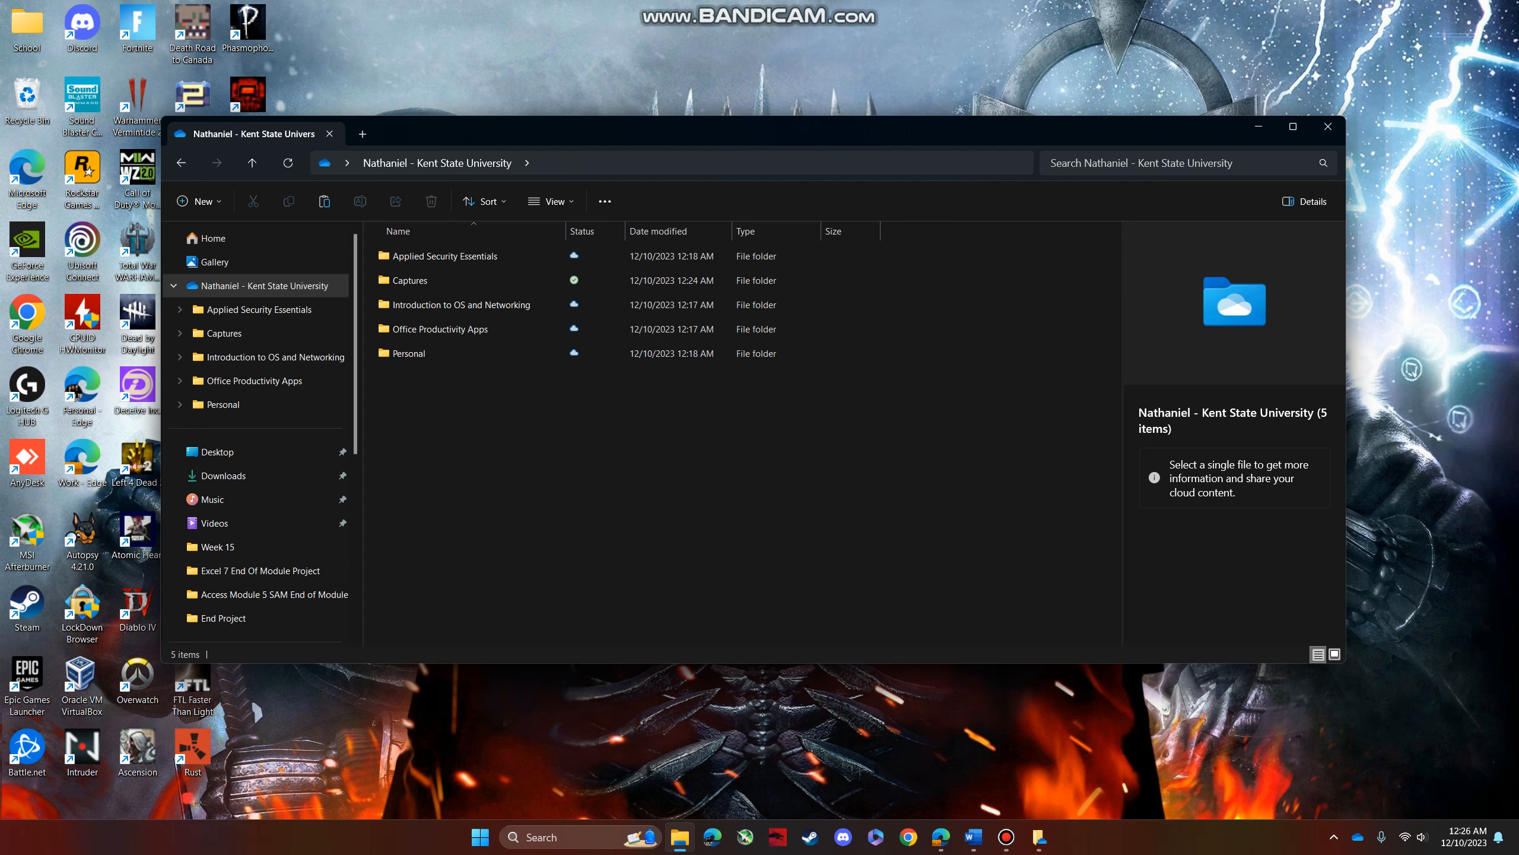
{"action": "scroll", "coordinate": [257, 476], "scroll_direction": "down", "scroll_amount": 1}
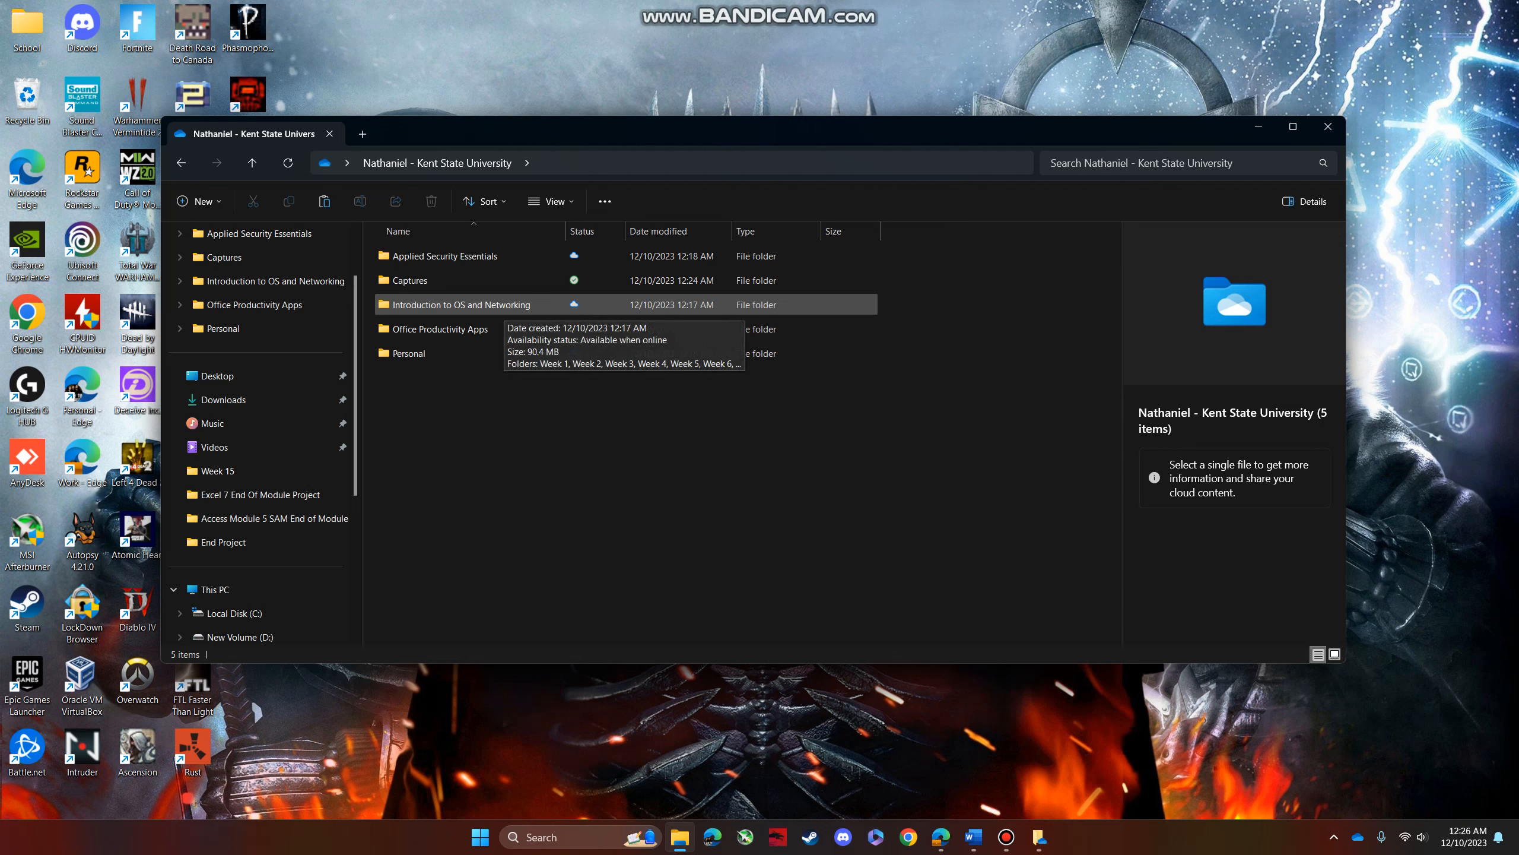
{"action": "right_click", "coordinate": [533, 306]}
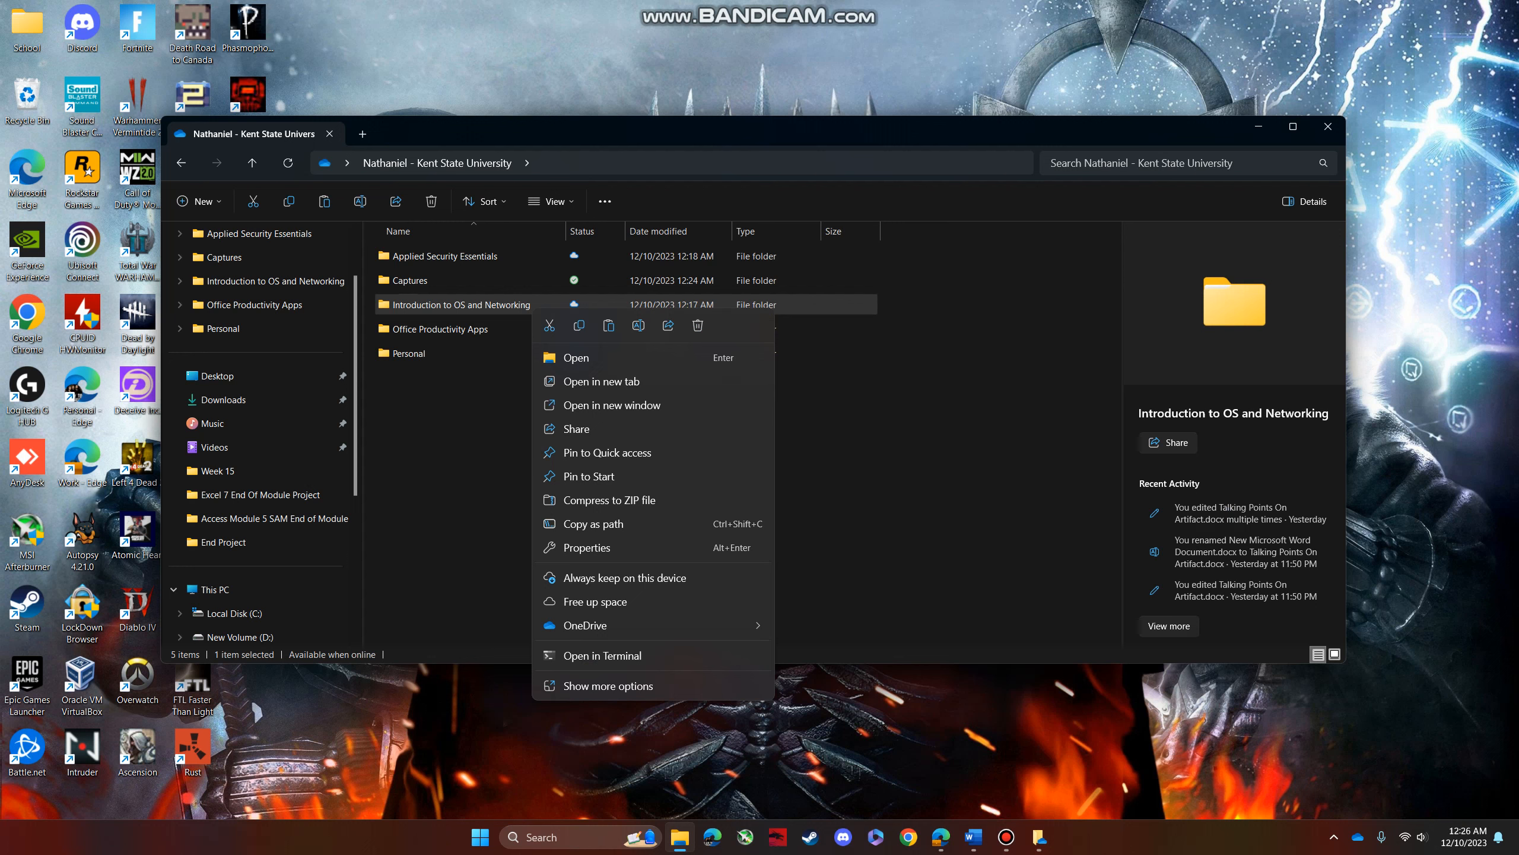
{"action": "mouse_move", "coordinate": [688, 625]}
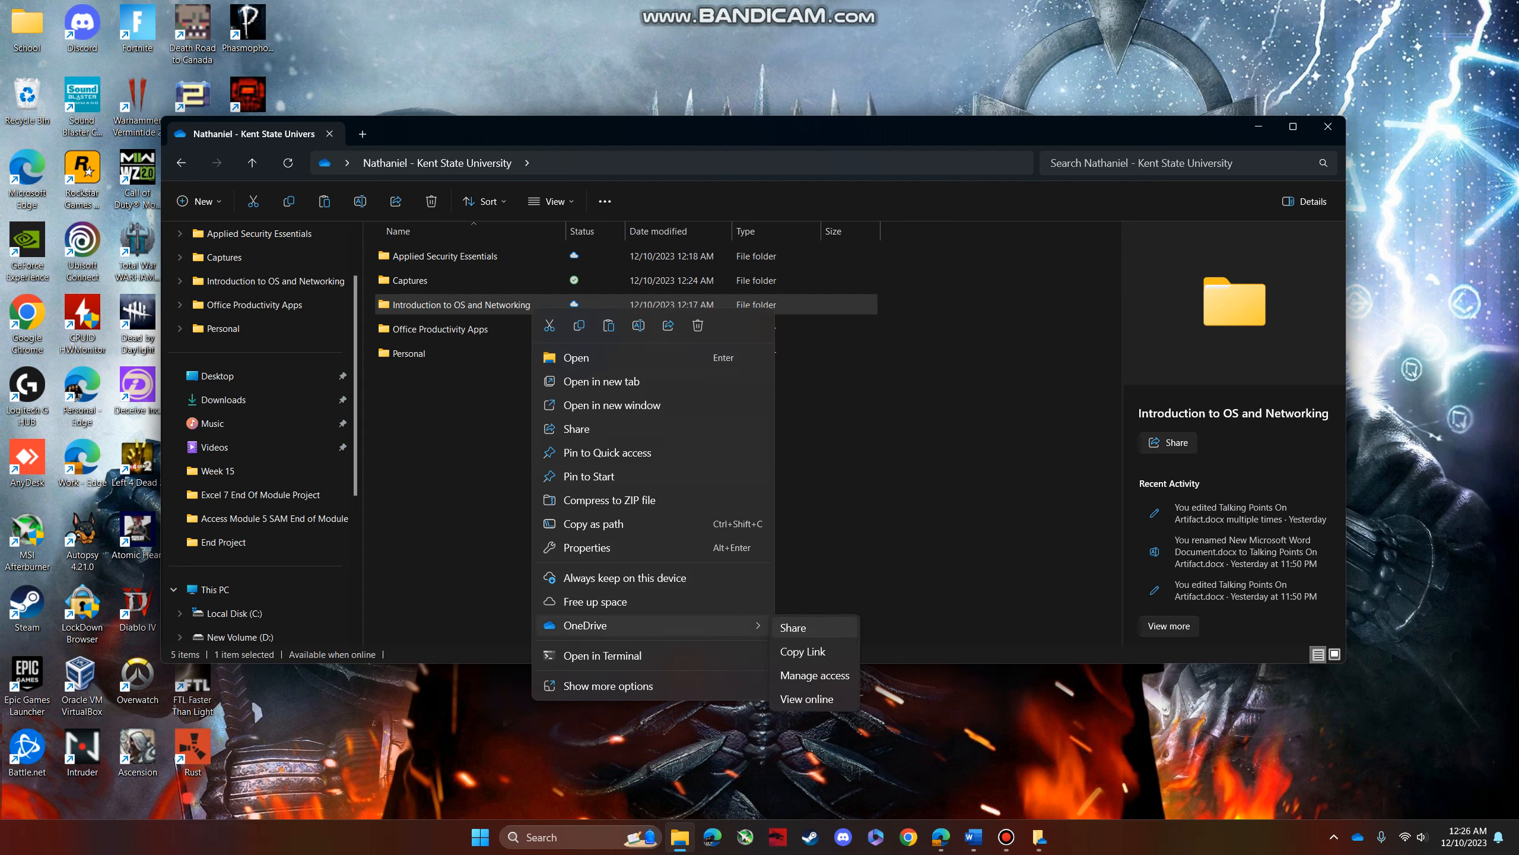
{"action": "left_click", "coordinate": [792, 628]}
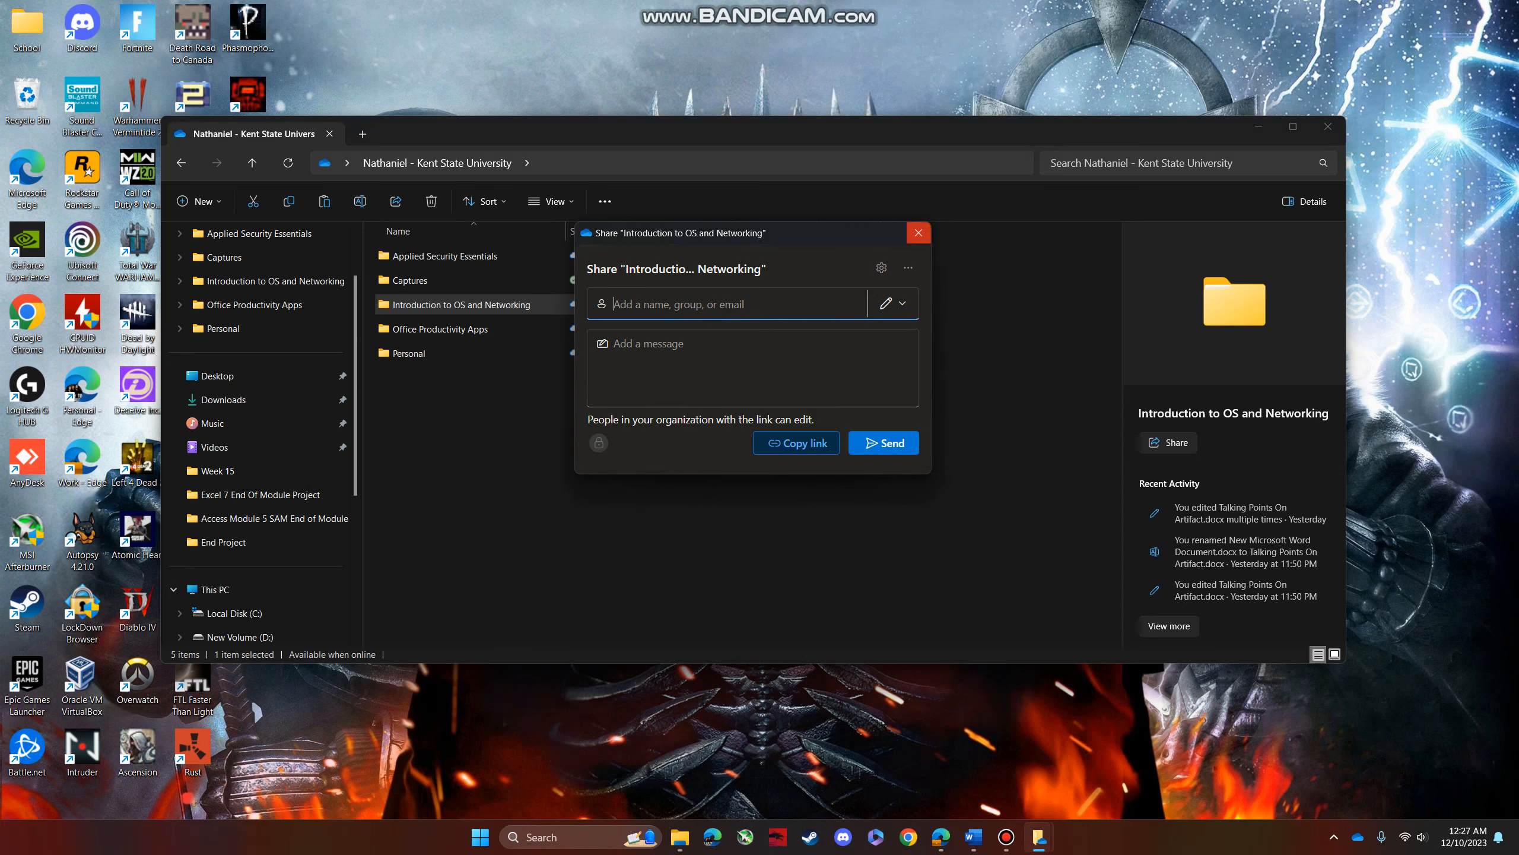
{"action": "left_click", "coordinate": [918, 232]}
{"action": "left_click", "coordinate": [898, 383]}
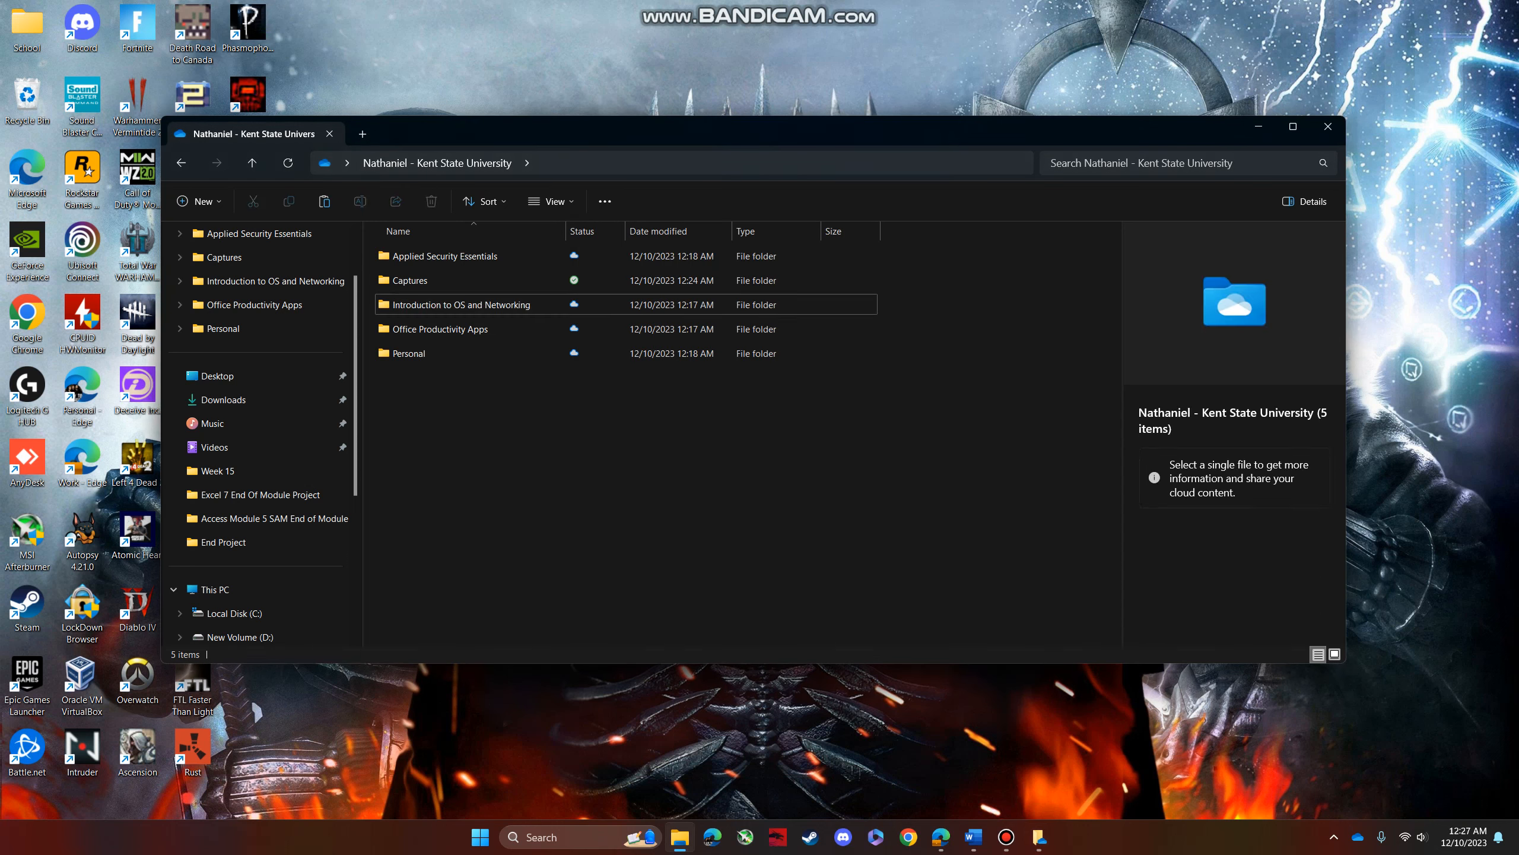